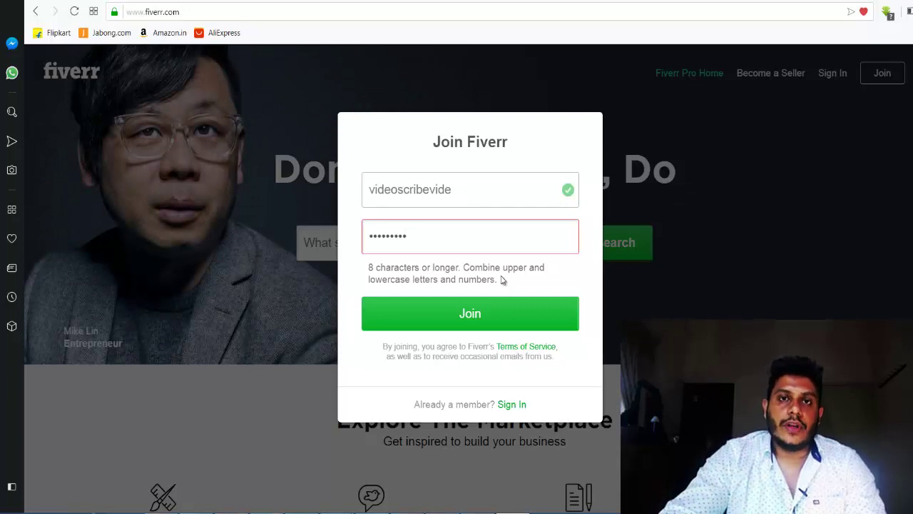
# Step: Finish entering the account password and submit the sign-up form to create the Fiverr account
pyautogui.write('123')
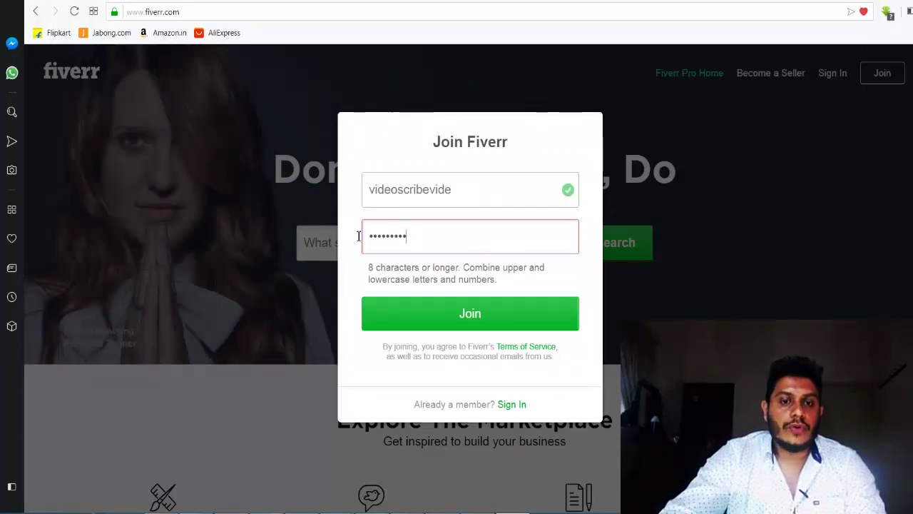
pyautogui.click(484, 314)
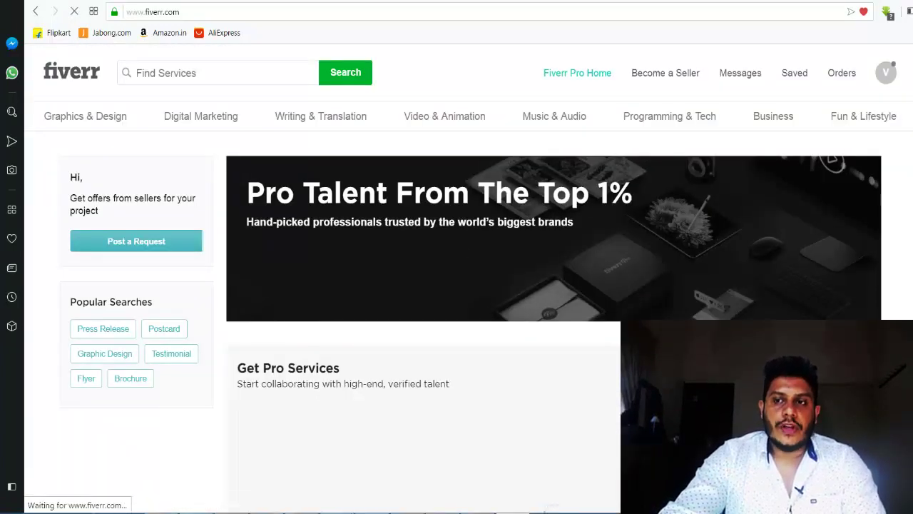
pyautogui.scroll(-2, 456, 285)
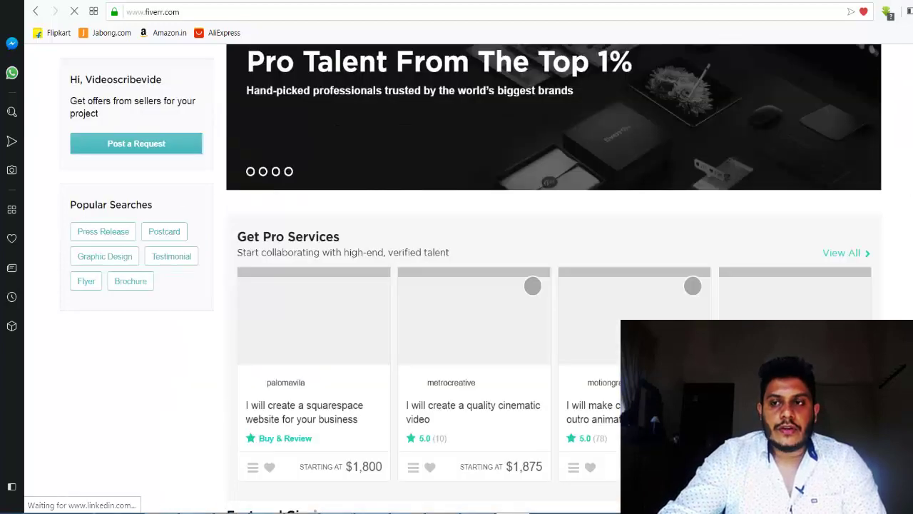
pyautogui.scroll(-2, 893, 108)
pyautogui.scroll(5, 893, 108)
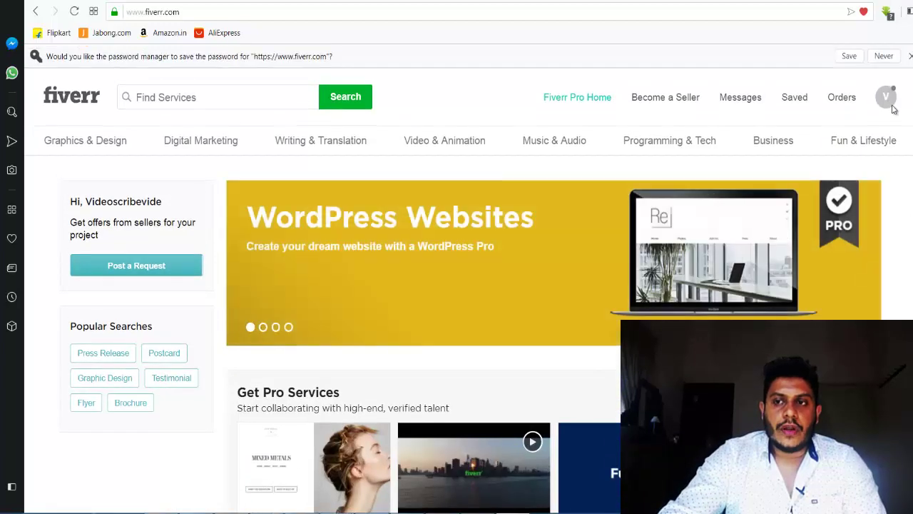
pyautogui.moveTo(441, 146)
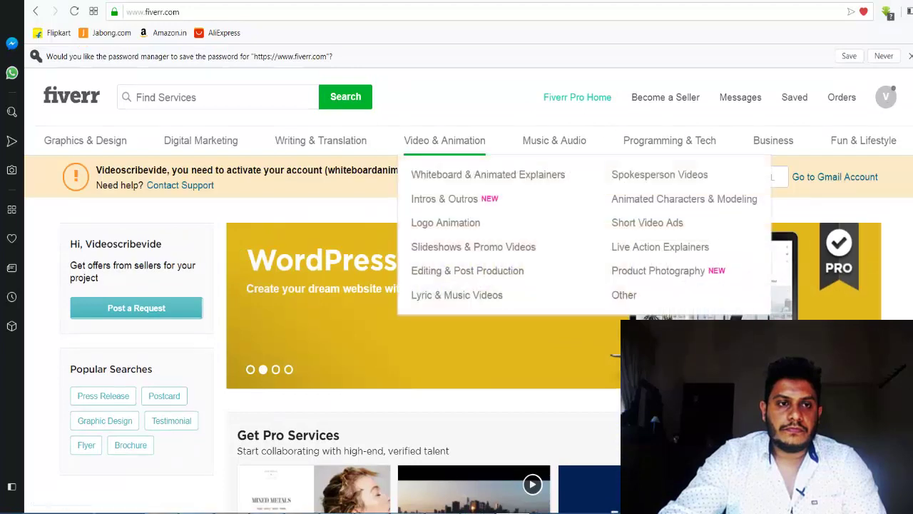
pyautogui.moveTo(863, 140)
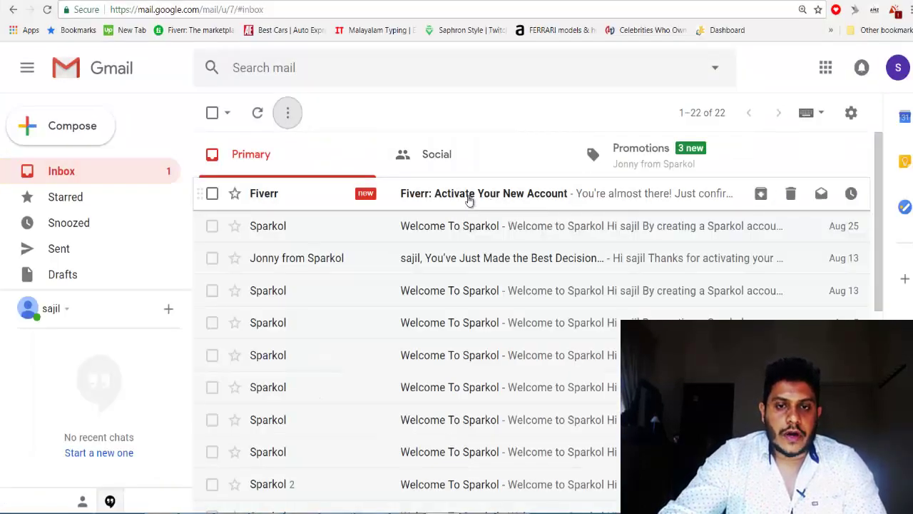
# Step: Open the 'Fiverr: Activate Your New Account' email, view its Activate button, then return to Fiverr
pyautogui.click(468, 200)
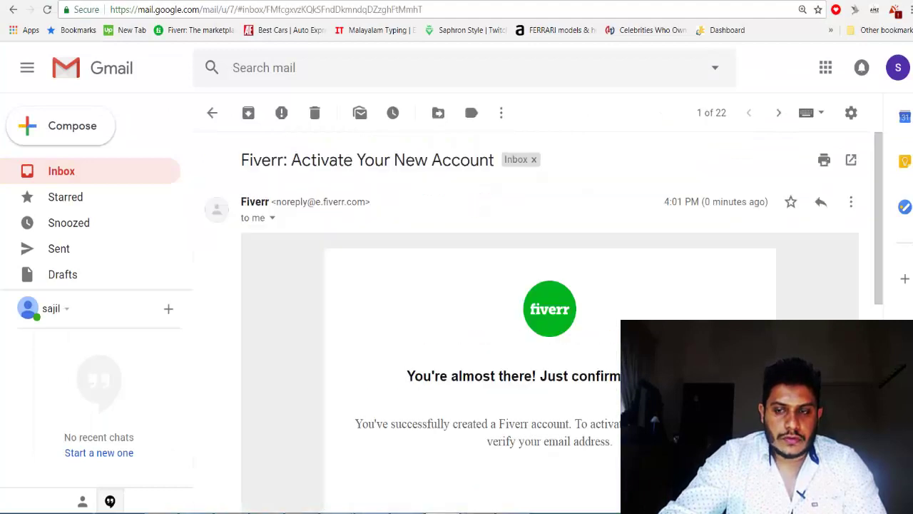
pyautogui.scroll(-2, 524, 435)
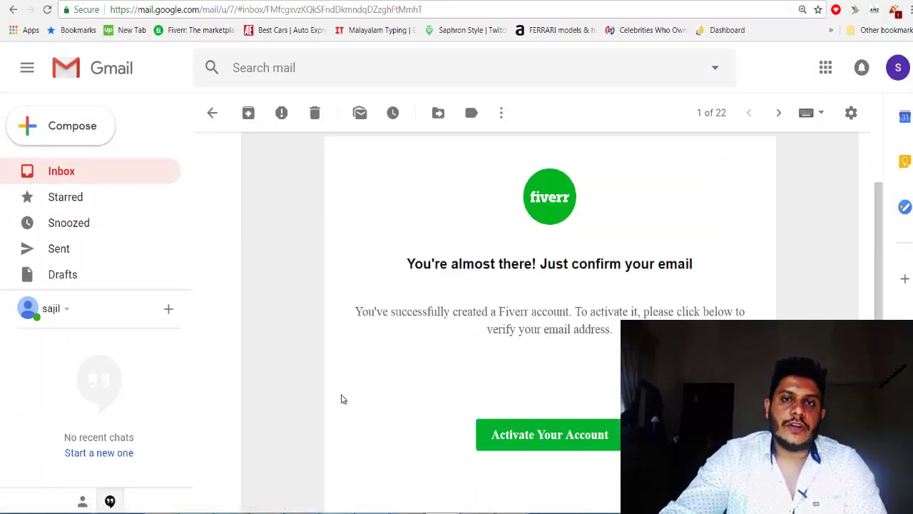
pyautogui.click(163, 512)
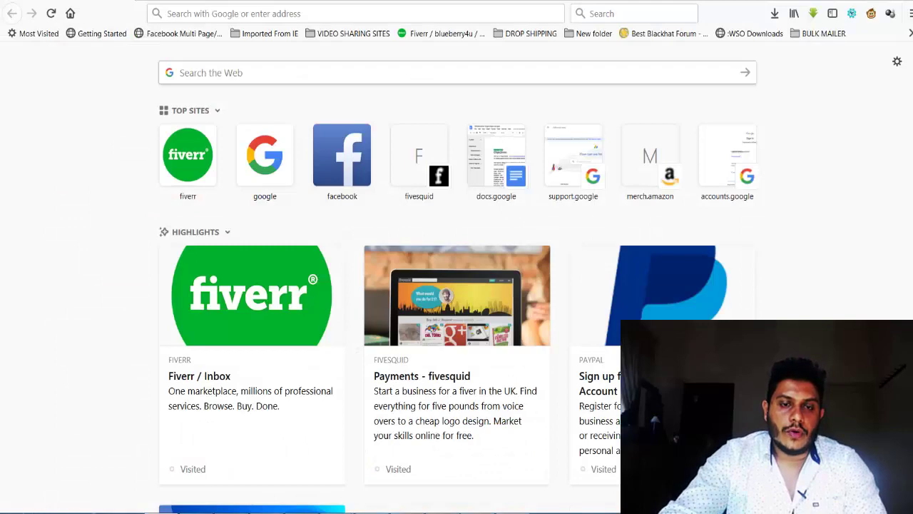
pyautogui.click(393, 511)
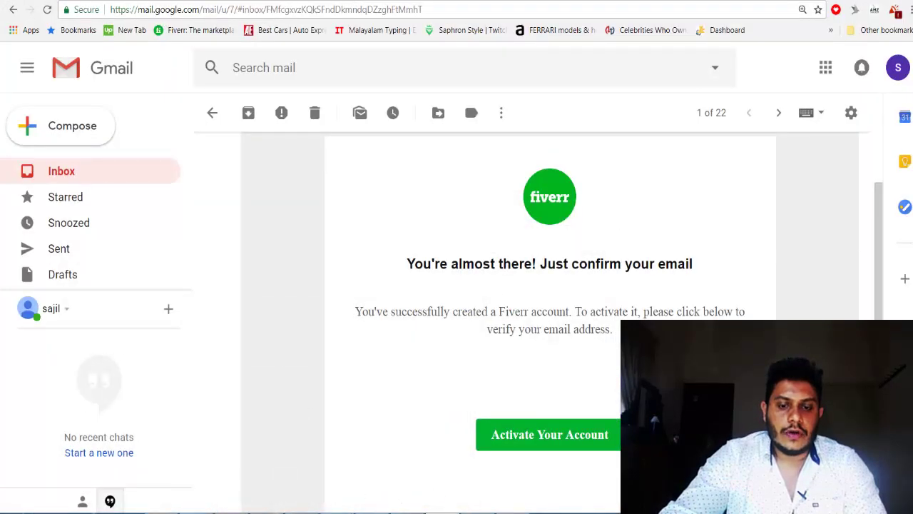
pyautogui.moveTo(512, 511)
pyautogui.click(512, 449)
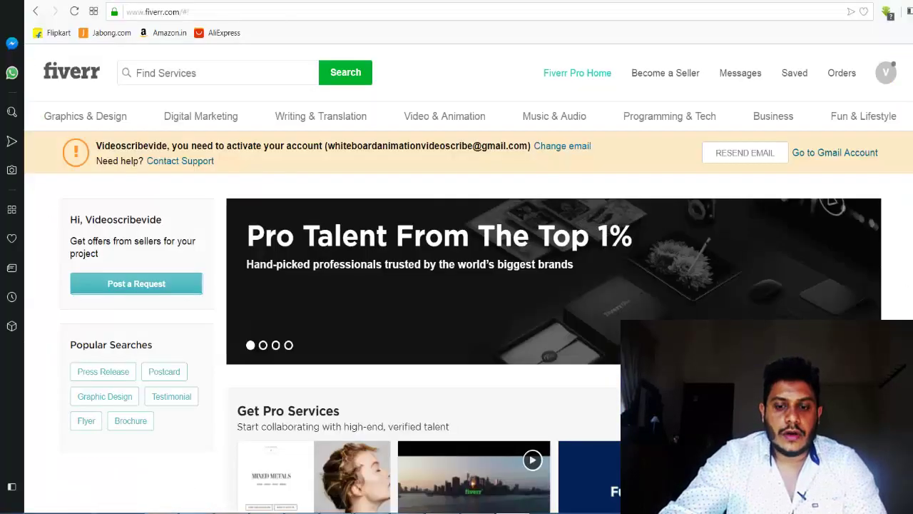
# Step: Go to the My Profile page from the account avatar menu
pyautogui.click(889, 83)
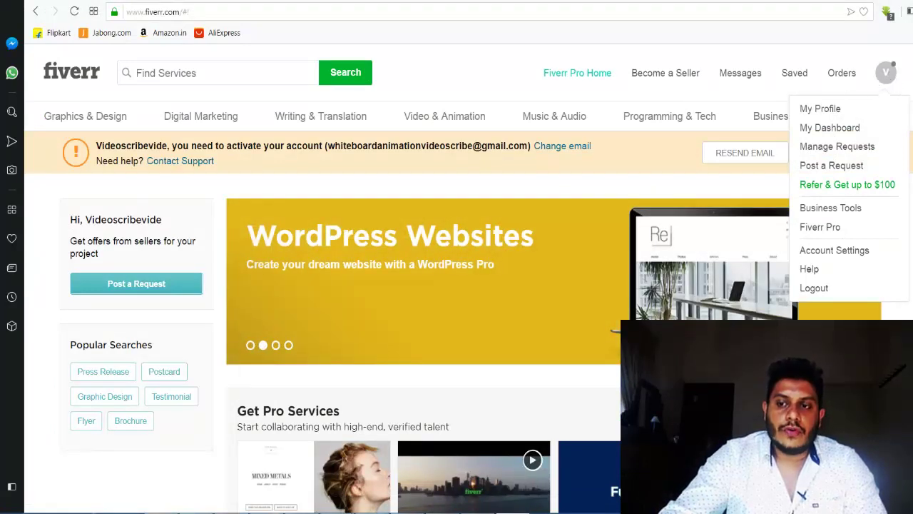
pyautogui.moveTo(885, 79)
pyautogui.click(828, 110)
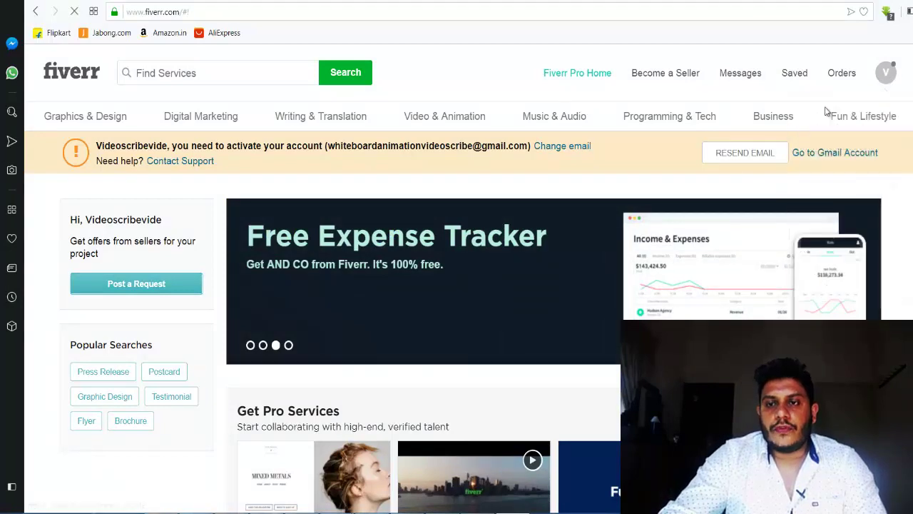
pyautogui.moveTo(825, 111)
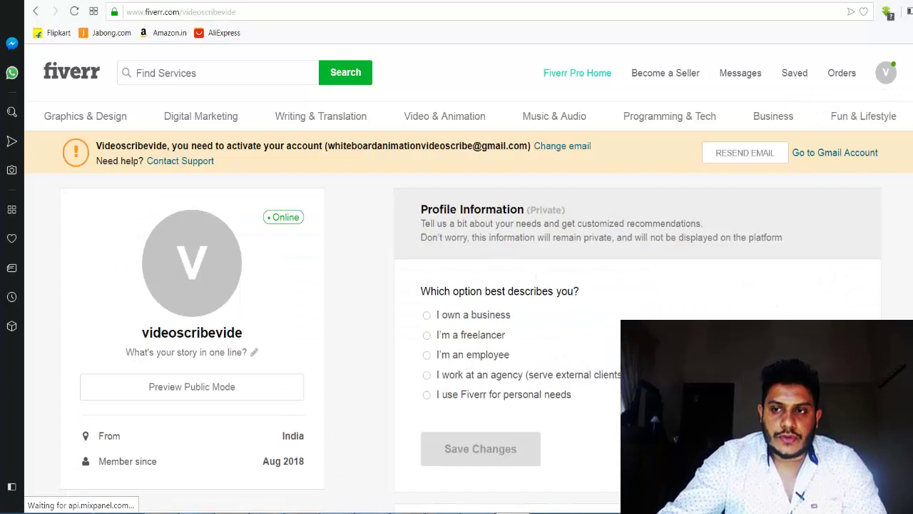
# Step: Choose 'I'm a freelancer' and the Data and Records Management industry, then save changes
pyautogui.scroll(-1, 470, 300)
pyautogui.click(471, 276)
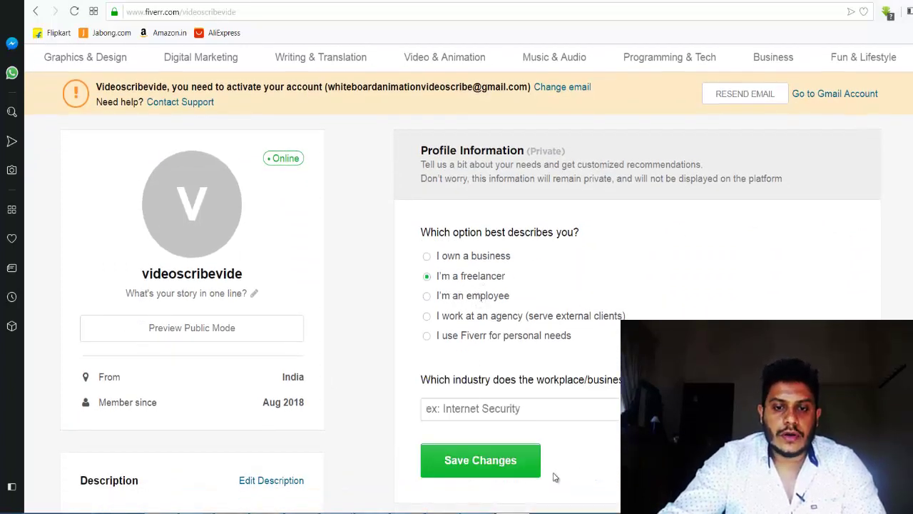
pyautogui.scroll(-1, 448, 315)
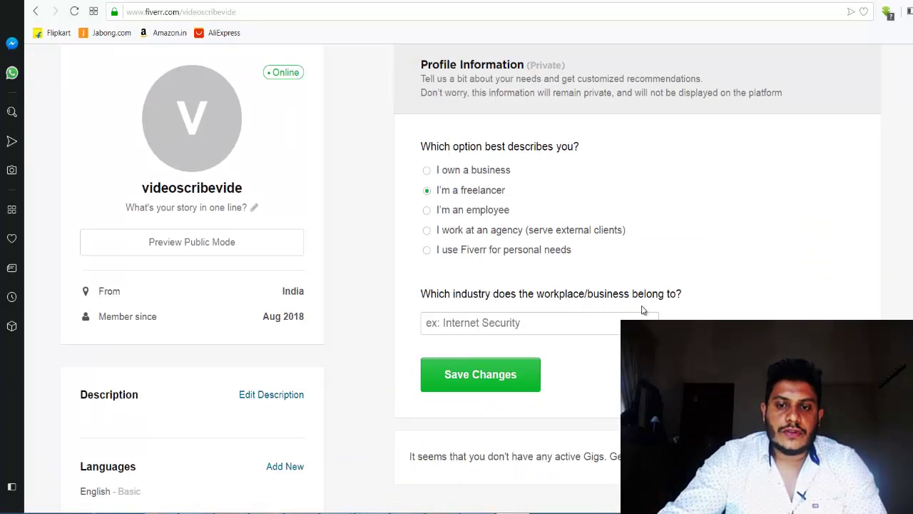
pyautogui.click(518, 323)
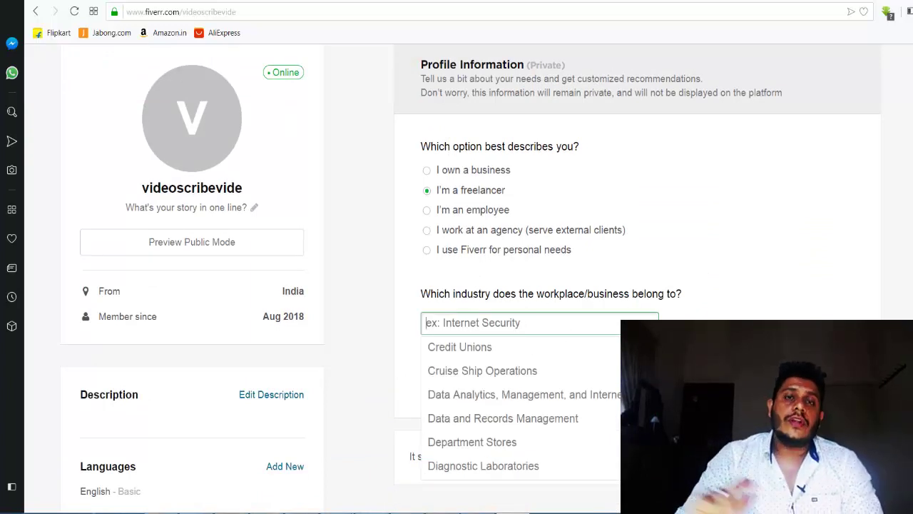
pyautogui.scroll(1, 516, 354)
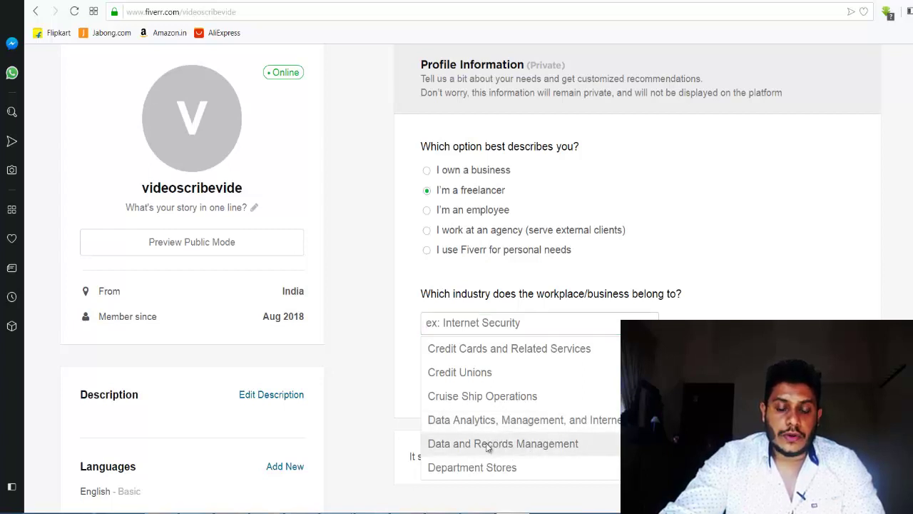
pyautogui.click(490, 444)
pyautogui.click(515, 385)
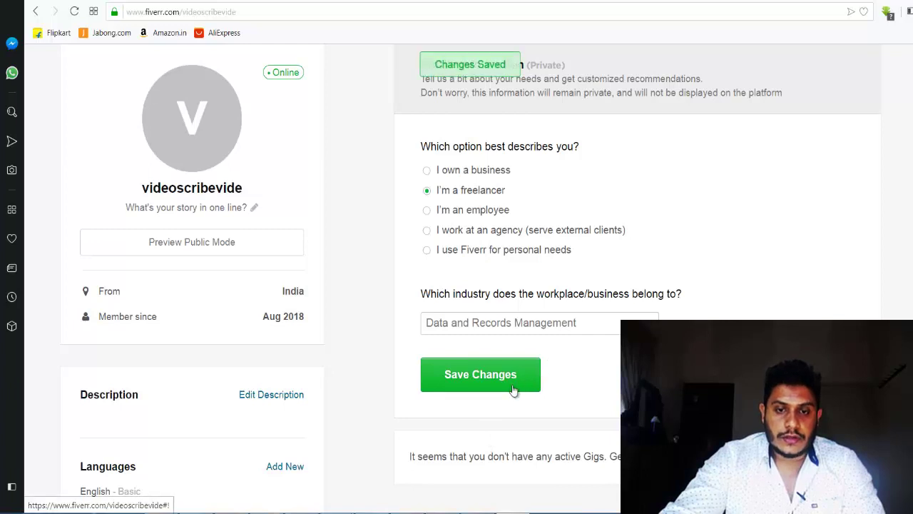
pyautogui.scroll(-1, 513, 387)
pyautogui.scroll(-1, 245, 130)
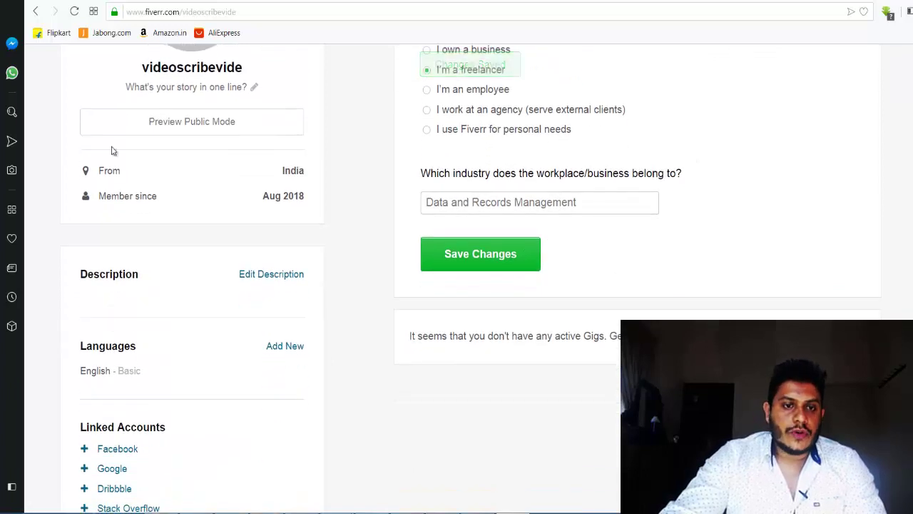
# Step: Open the profile description for editing and place the cursor in its text area
pyautogui.click(298, 276)
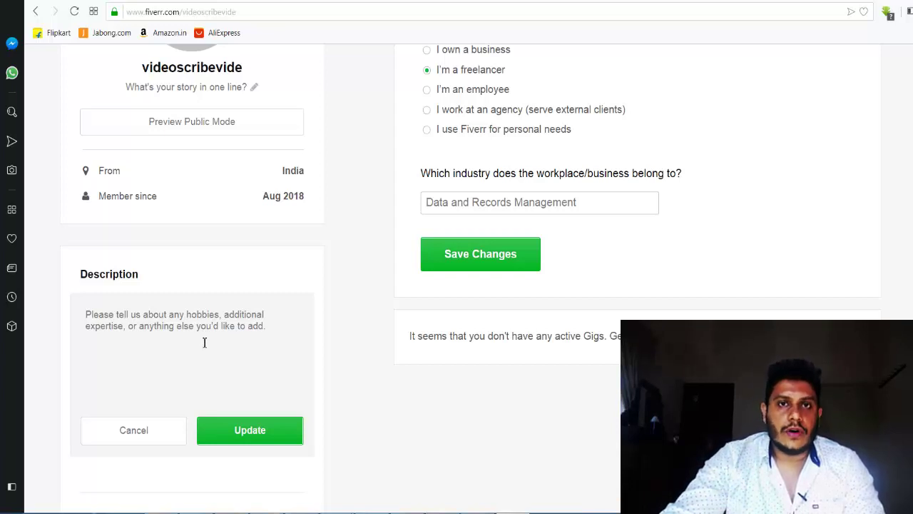
pyautogui.click(204, 343)
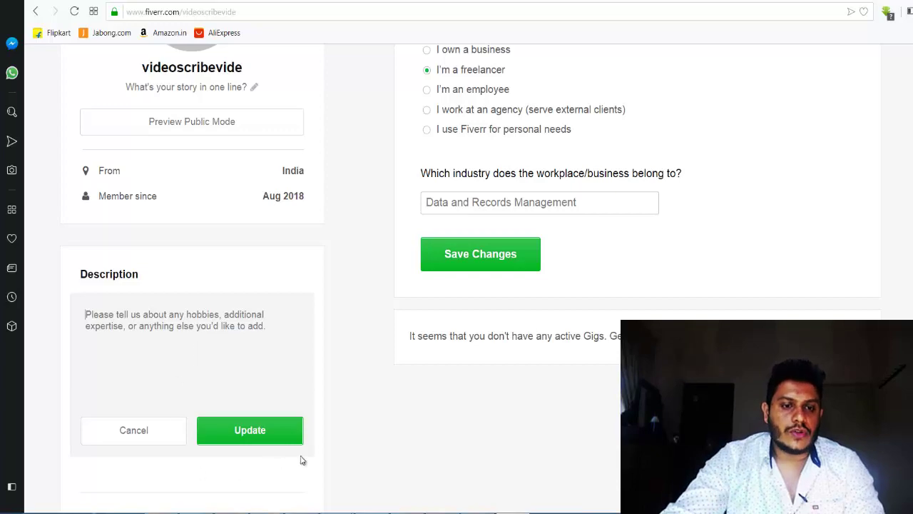
pyautogui.scroll(-3, 255, 214)
pyautogui.scroll(5, 254, 214)
# Step: Open the 'What's your story in one line?' field and select its placeholder text
pyautogui.click(254, 211)
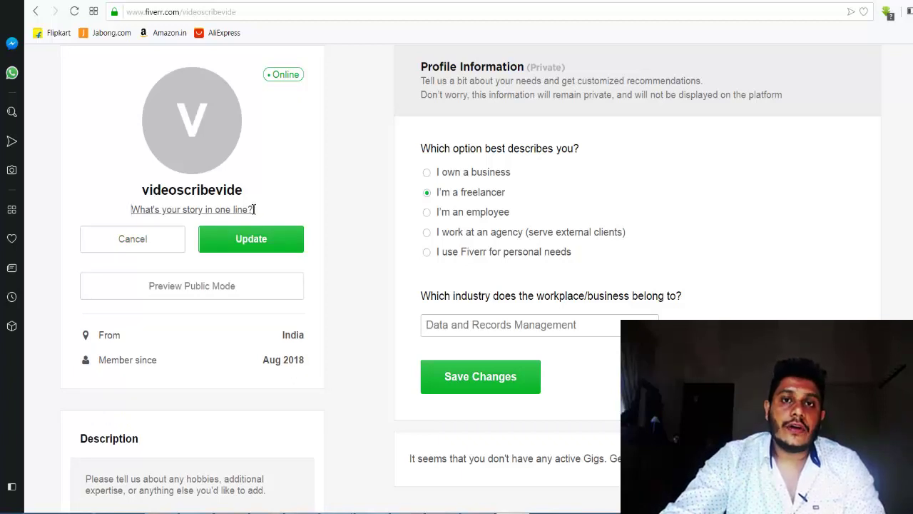
pyautogui.moveTo(243, 209); pyautogui.dragTo(153, 210)
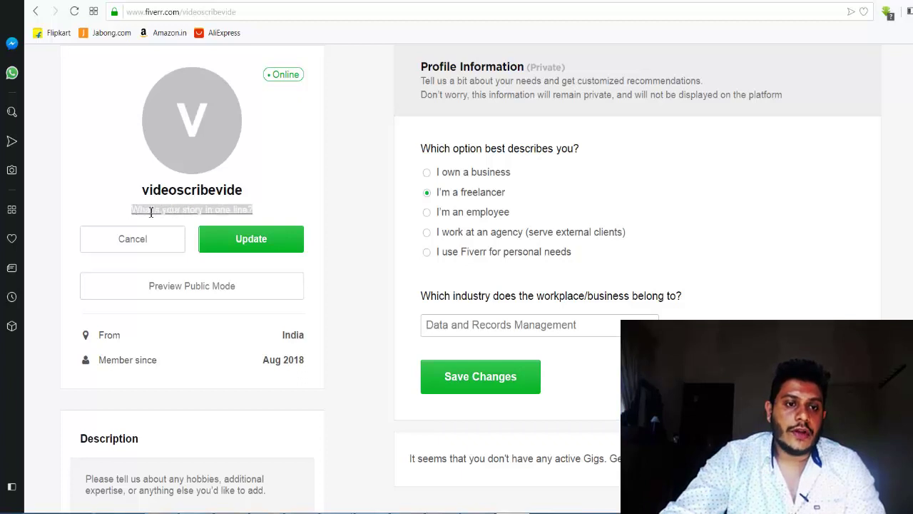
pyautogui.click(255, 208)
pyautogui.moveTo(255, 208); pyautogui.dragTo(135, 211)
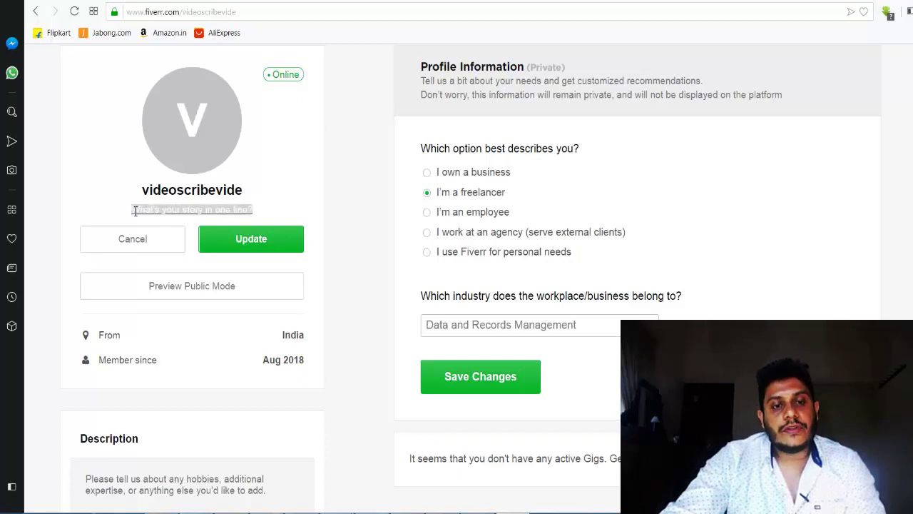
pyautogui.click(274, 213)
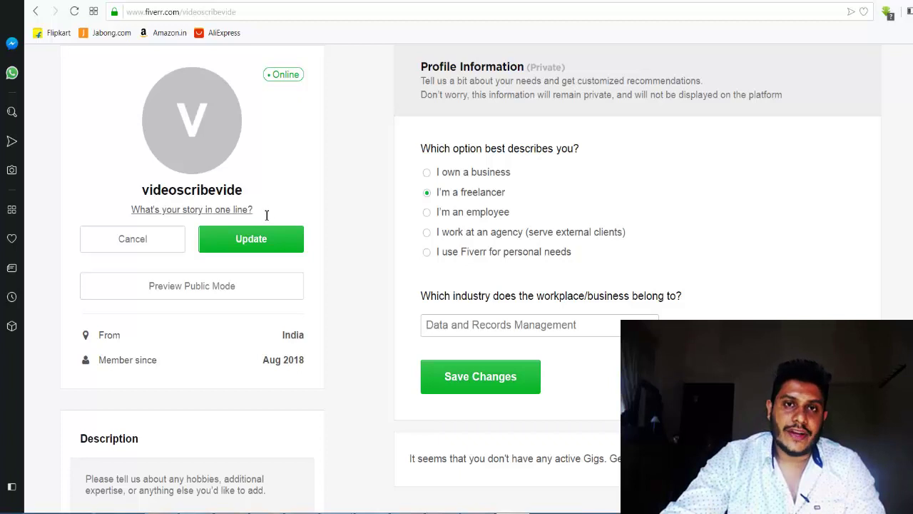
pyautogui.tripleClick(243, 211)
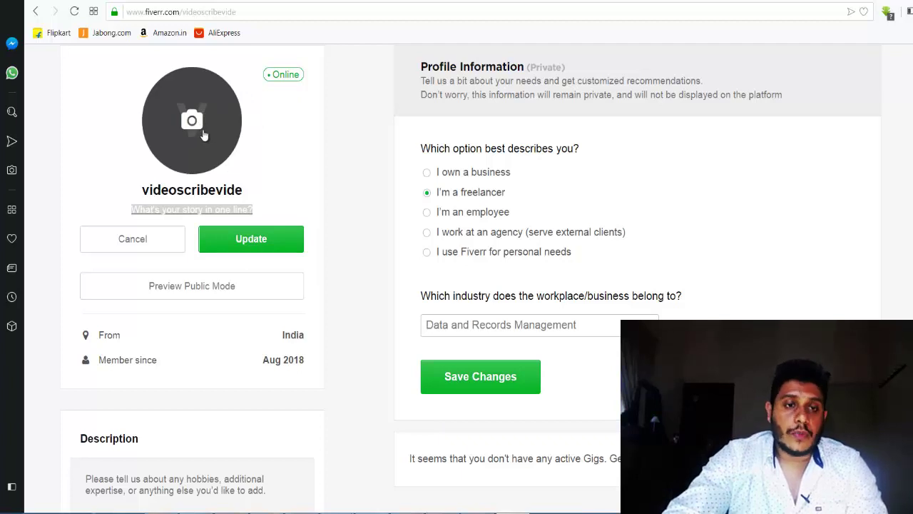
pyautogui.click(202, 135)
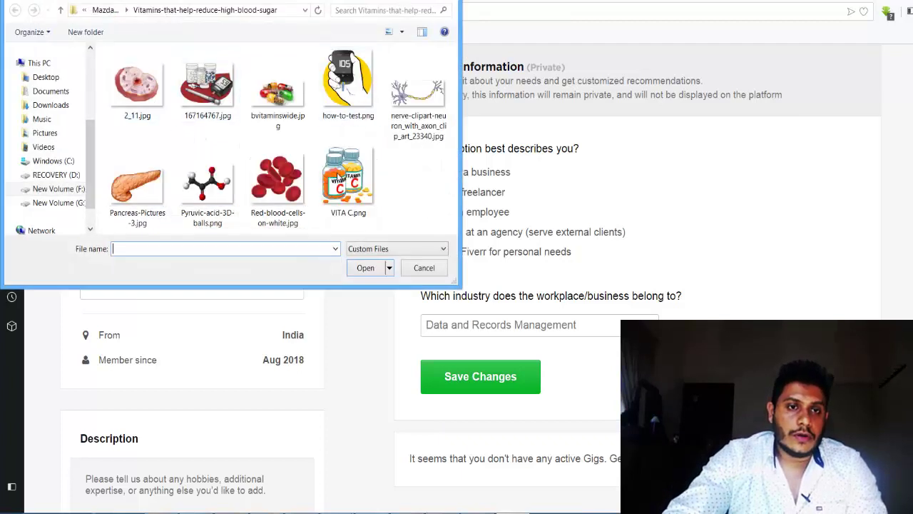
pyautogui.click(420, 271)
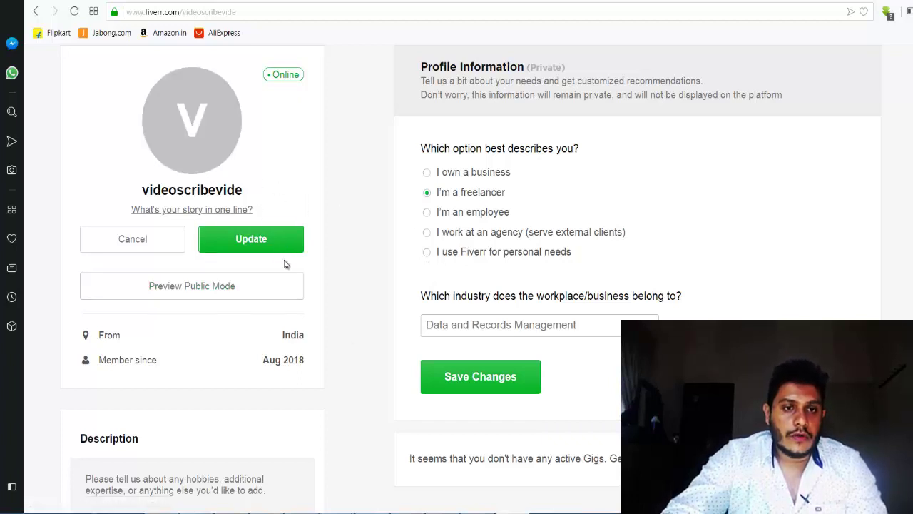
pyautogui.scroll(-10, 471, 285)
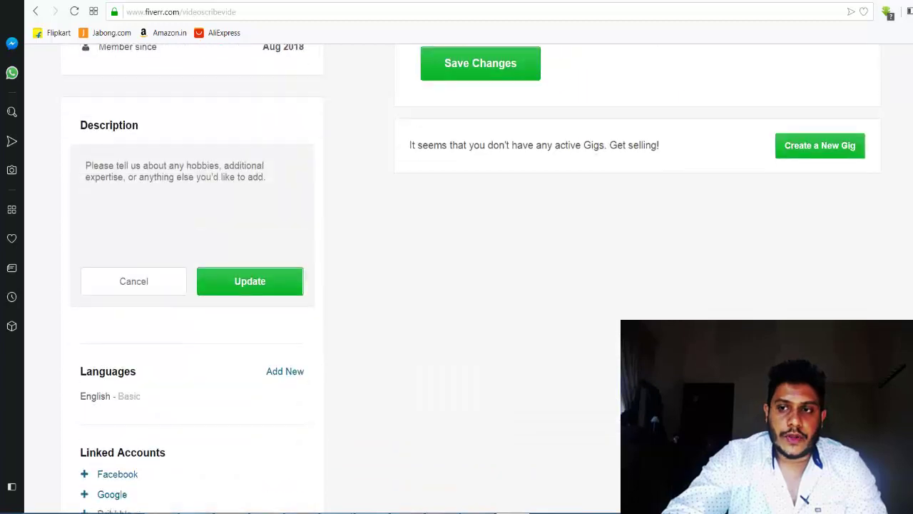
pyautogui.scroll(7, 471, 285)
pyautogui.scroll(-4, 471, 285)
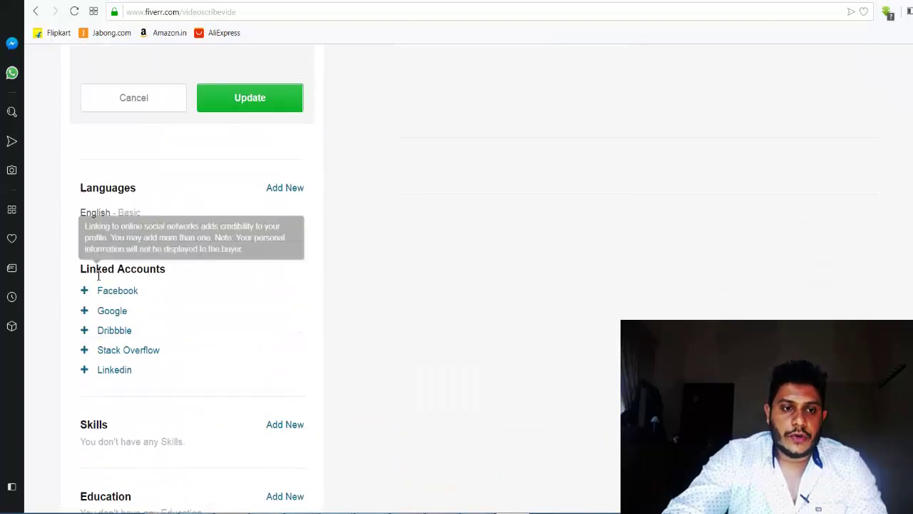
pyautogui.scroll(-1, 760, 283)
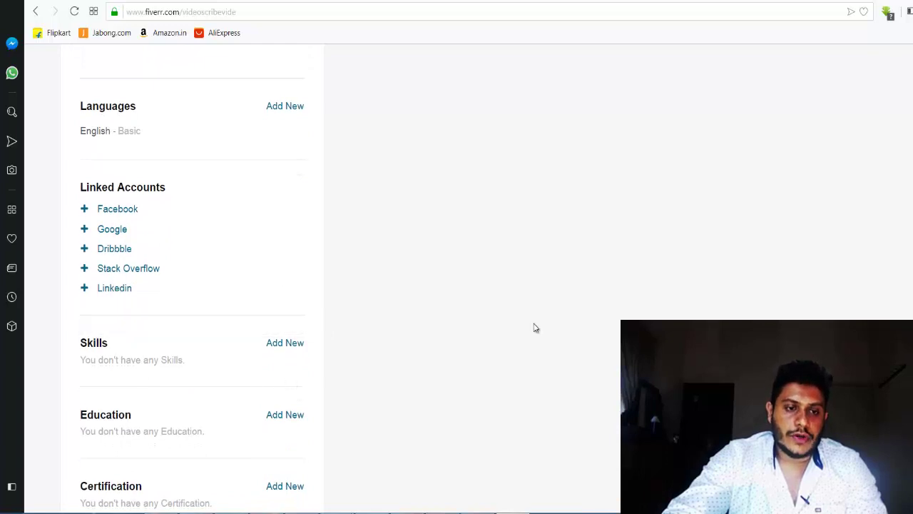
pyautogui.scroll(-1, 77, 184)
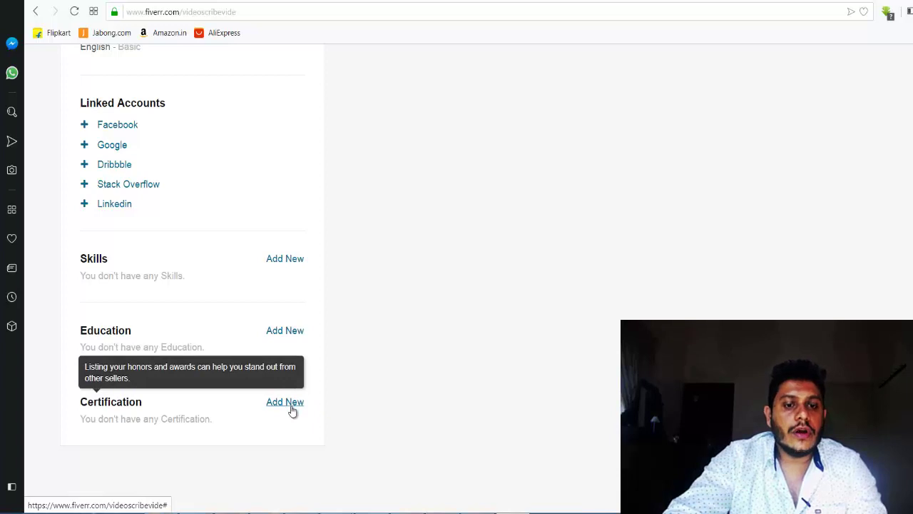
pyautogui.scroll(6, 750, 295)
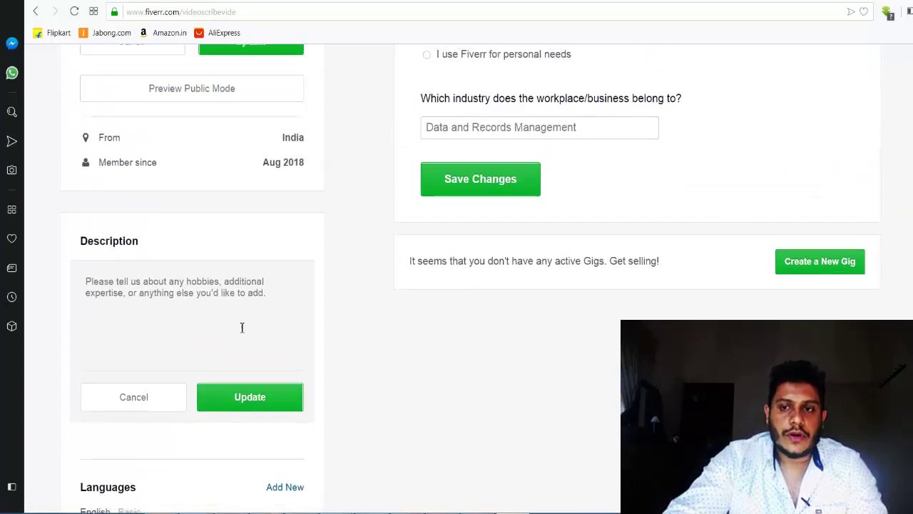
# Step: Start a new gig and review the seller Personal Info onboarding form
pyautogui.click(825, 266)
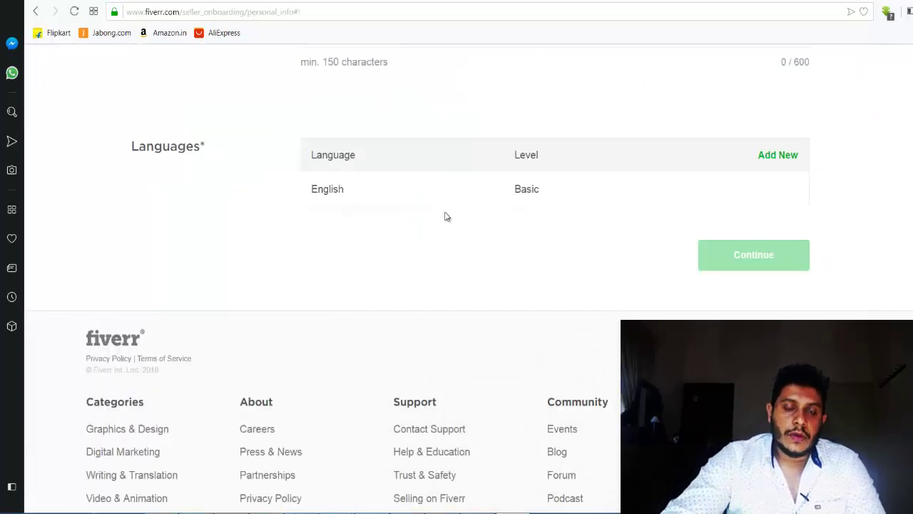
pyautogui.scroll(10, 444, 216)
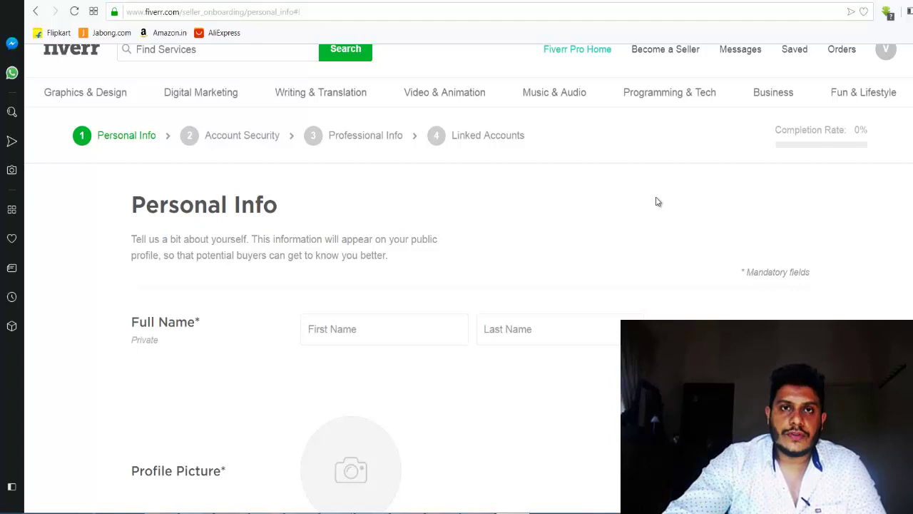
pyautogui.scroll(1, 307, 214)
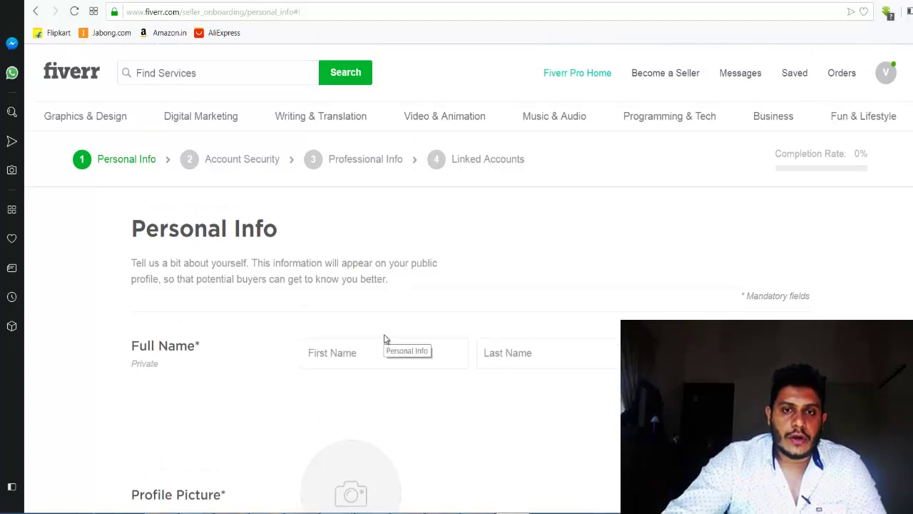
pyautogui.moveTo(911, 1)
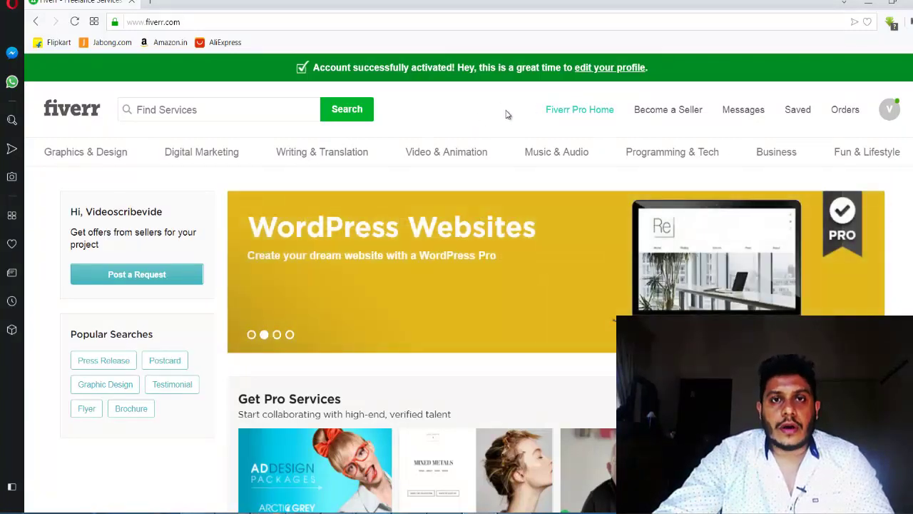
# Step: Scroll the Gigs management page showing the 14 active gigs and their stats
pyautogui.scroll(-3, 456, 214)
pyautogui.scroll(3, 456, 214)
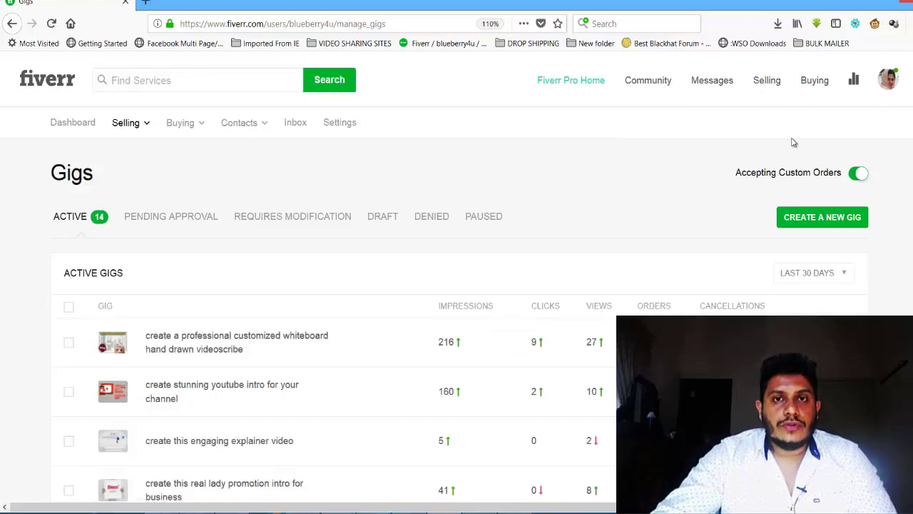
# Step: Open the new gig form, then search the marketplace for 'data entry' services
pyautogui.scroll(-3, 724, 290)
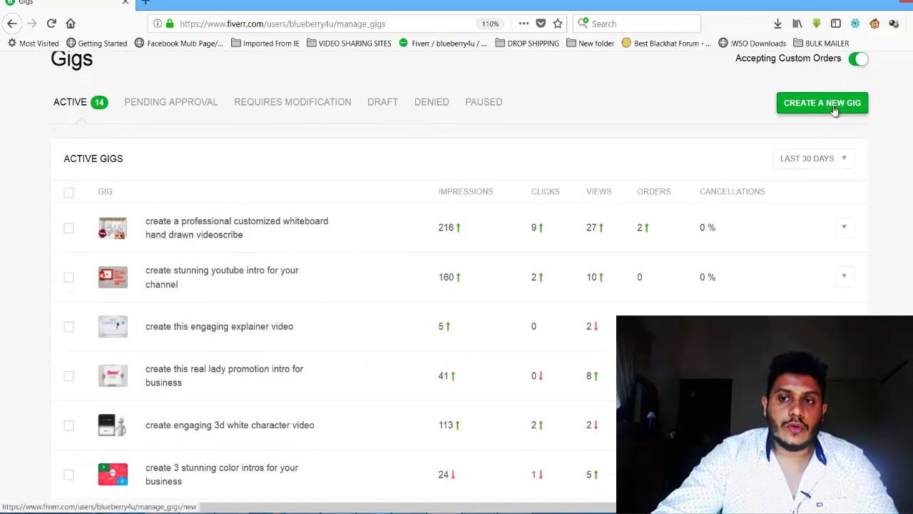
pyautogui.click(801, 104)
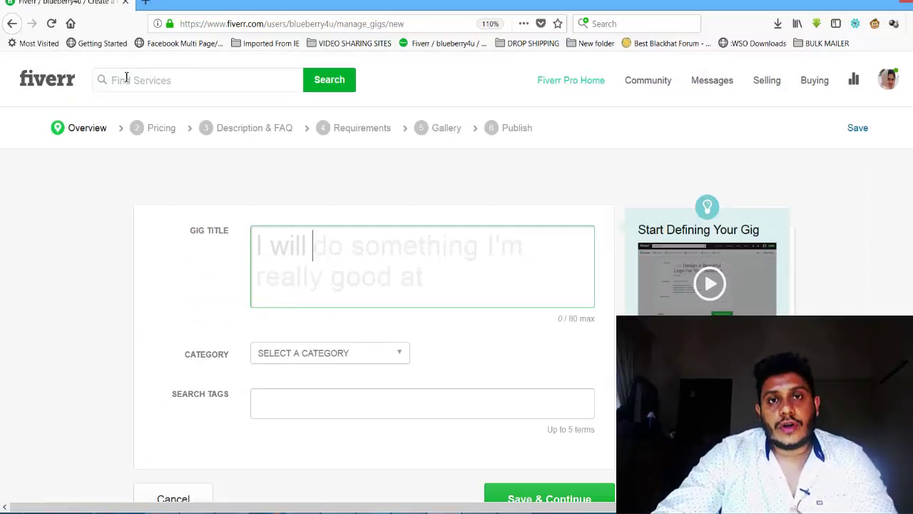
pyautogui.click(154, 83)
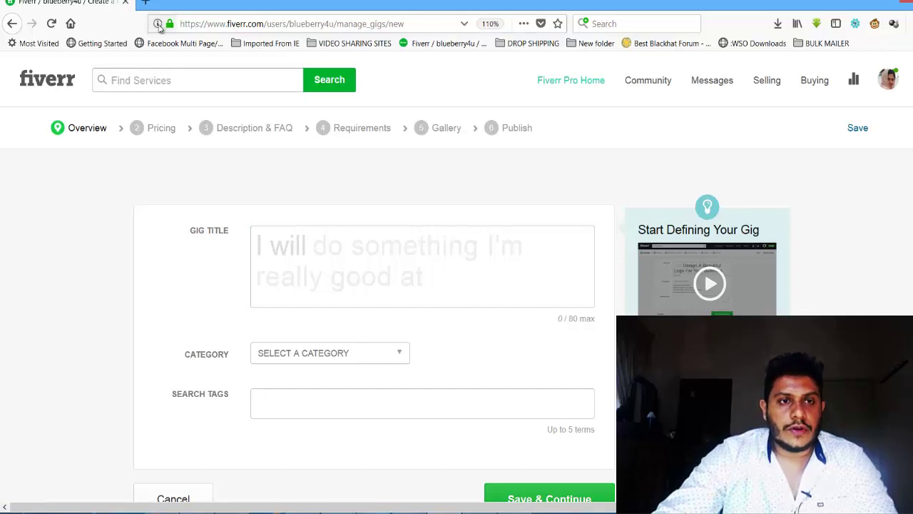
pyautogui.write('data entry')
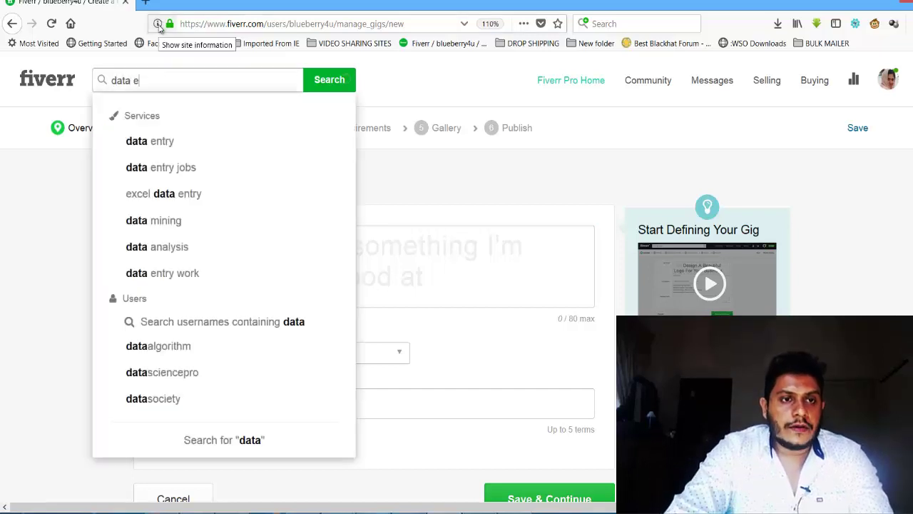
pyautogui.click(155, 145)
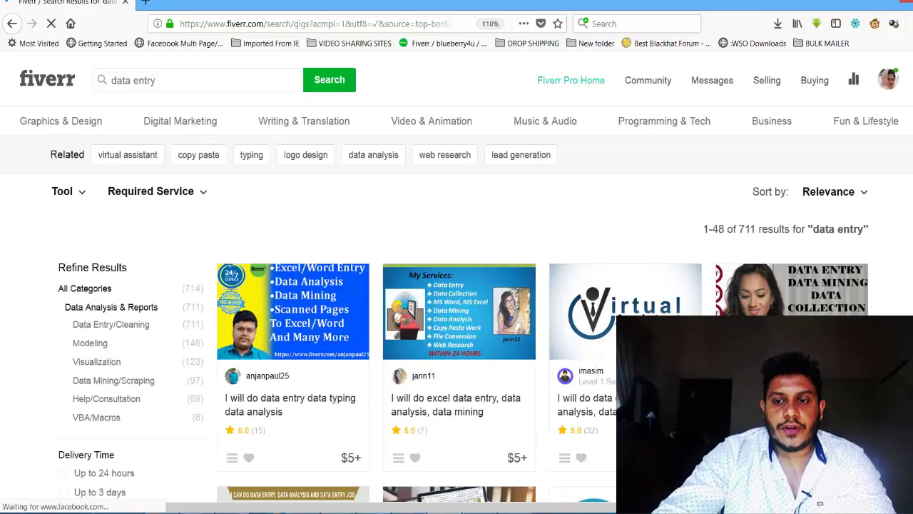
# Step: Open the imasim data entry gig and copy its title from 'Data Entry' onward
pyautogui.scroll(-3, 813, 67)
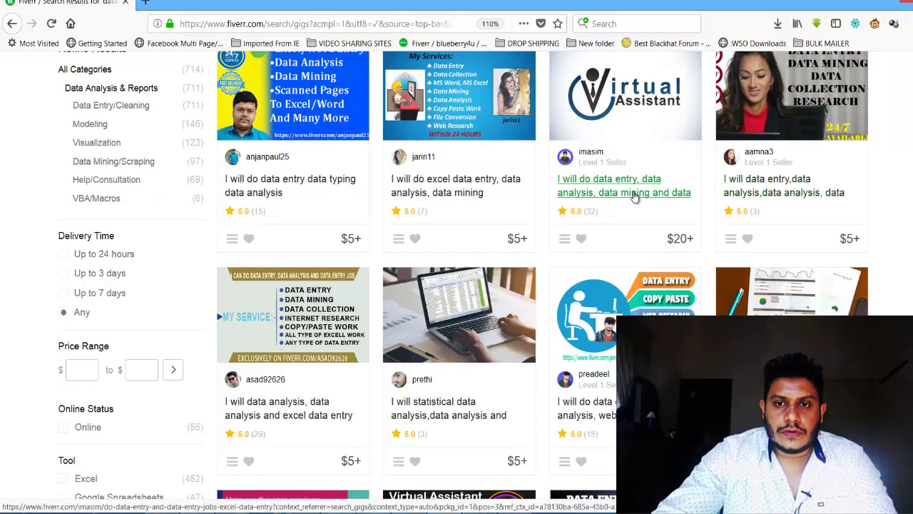
pyautogui.click(632, 198)
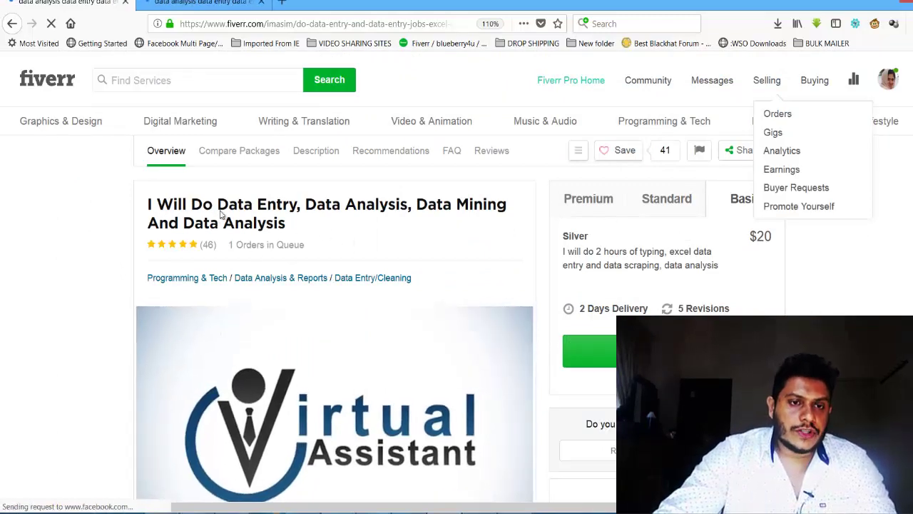
pyautogui.moveTo(303, 231); pyautogui.dragTo(217, 205)
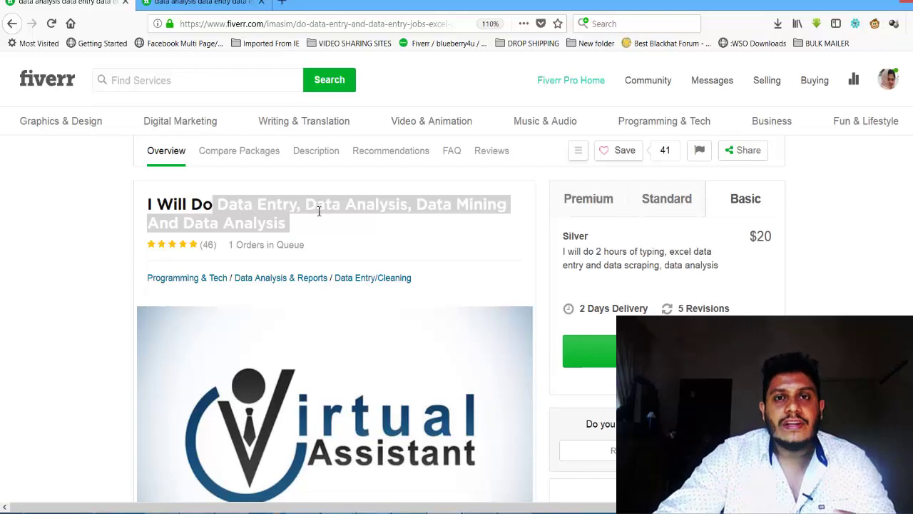
pyautogui.click(309, 222)
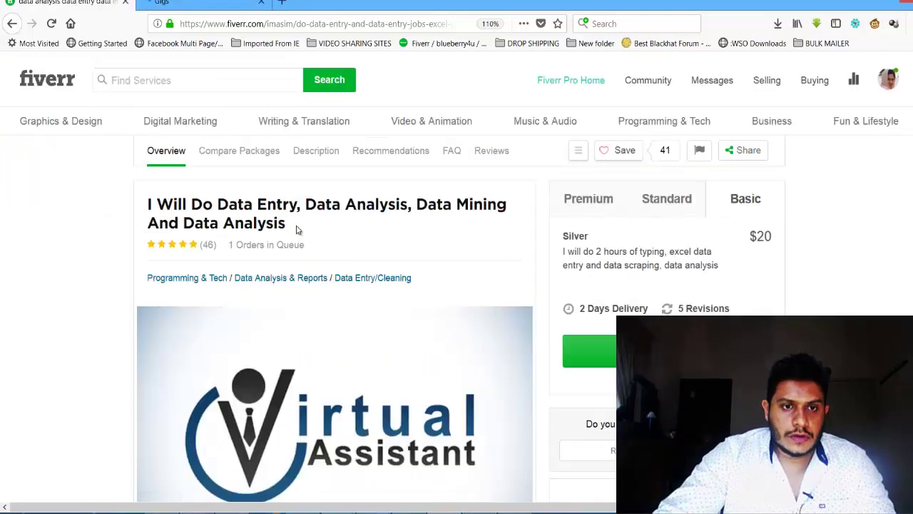
pyautogui.moveTo(284, 224); pyautogui.dragTo(218, 205)
pyautogui.hotkey('ctrl', 'Tab')
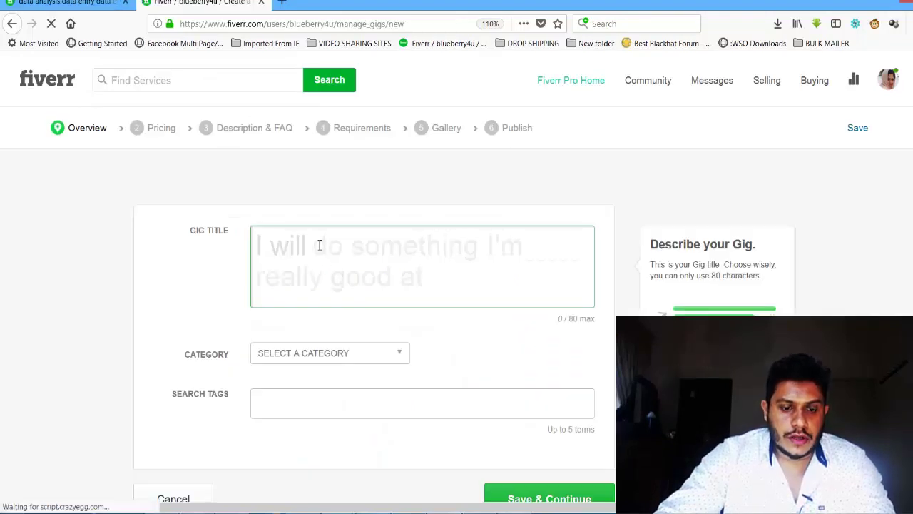
# Step: Title the gig 'do data entry, data analysis, data mining' under Business > Data Entry
pyautogui.write('do data entry, data analysis, data mining and data analysis')
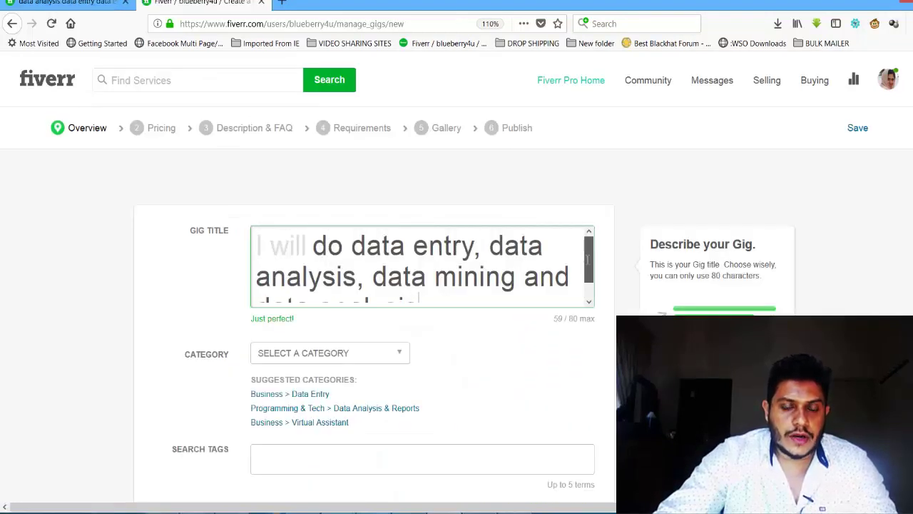
pyautogui.scroll(-1, 587, 260)
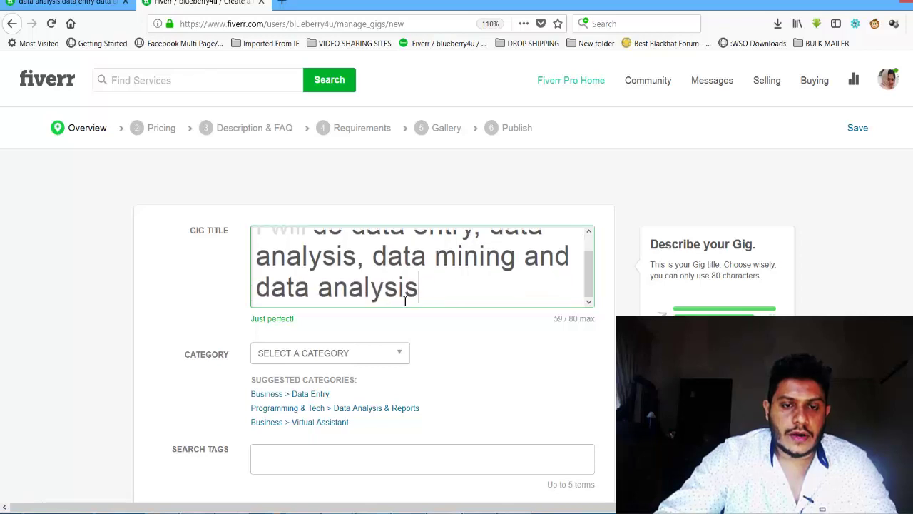
pyautogui.press('BackSpace')
pyautogui.press('BackSpace')
pyautogui.press('BackSpace')
pyautogui.press('BackSpace')
pyautogui.press('BackSpace')
pyautogui.press('BackSpace')
pyautogui.press('BackSpace')
pyautogui.press('BackSpace')
pyautogui.press('BackSpace')
pyautogui.press('BackSpace')
pyautogui.press('BackSpace')
pyautogui.press('BackSpace')
pyautogui.press('BackSpace')
pyautogui.press('BackSpace')
pyautogui.press('BackSpace')
pyautogui.press('BackSpace')
pyautogui.press('BackSpace')
pyautogui.press('BackSpace')
pyautogui.scroll(-2, 405, 301)
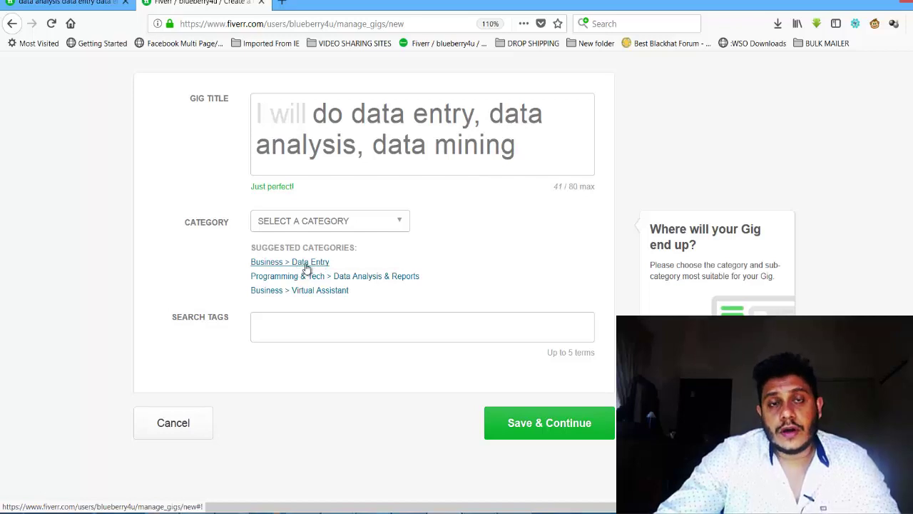
pyautogui.click(307, 263)
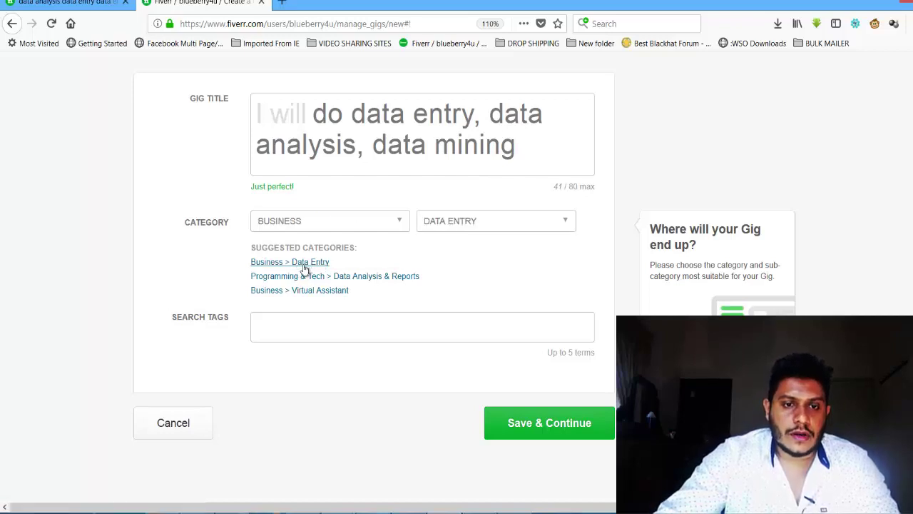
pyautogui.click(339, 226)
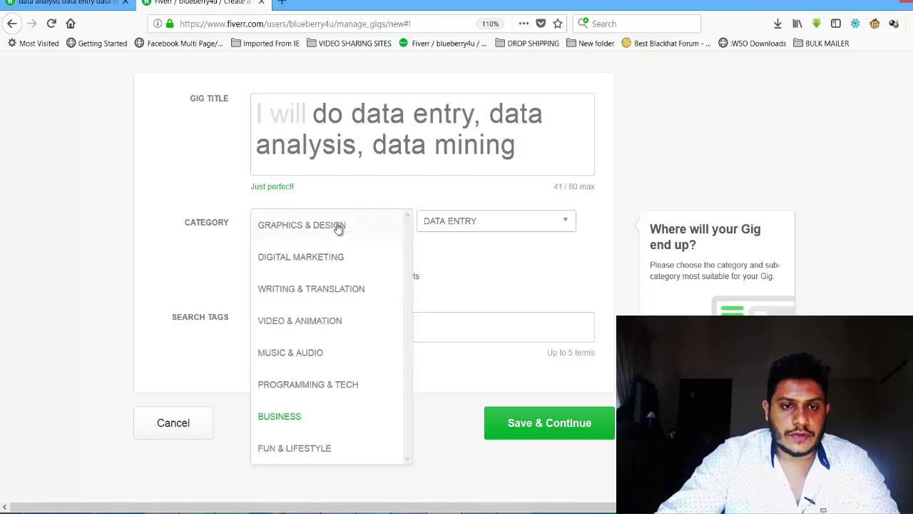
pyautogui.click(471, 262)
pyautogui.click(64, 3)
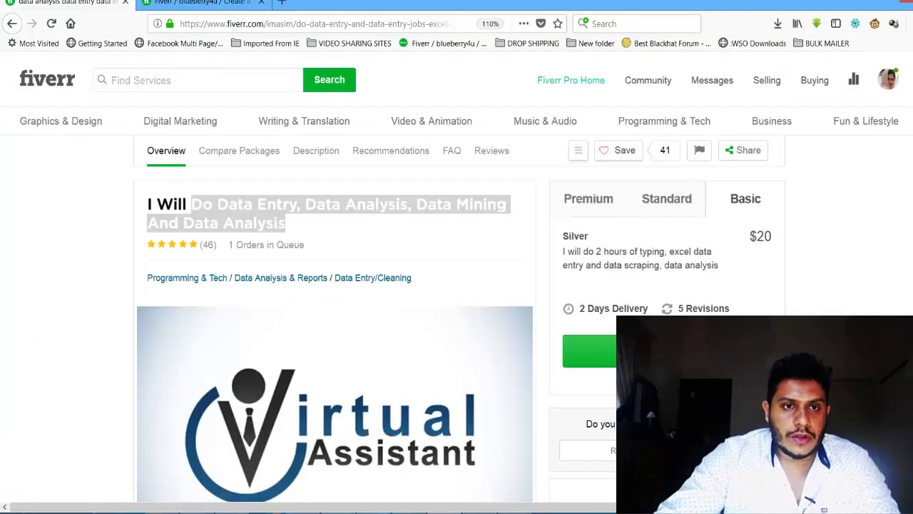
# Step: Scroll the competitor gig's reviews and tags: data entry, web research, data mining, data analysis, data collection
pyautogui.scroll(-6, 335, 285)
pyautogui.scroll(-3, 335, 286)
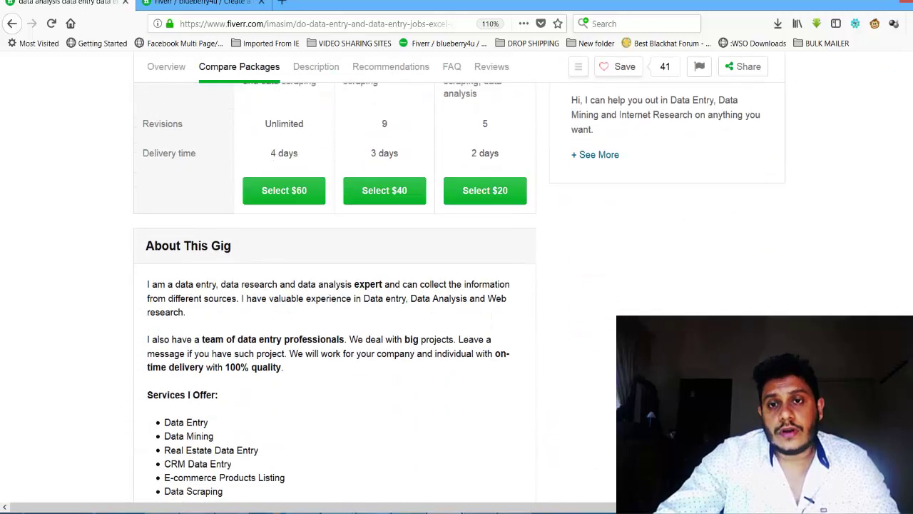
pyautogui.scroll(-1, 335, 285)
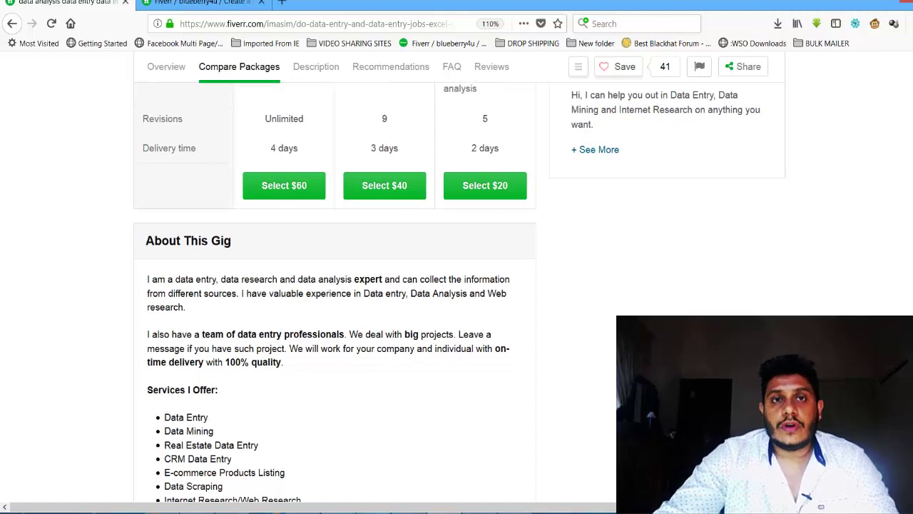
pyautogui.scroll(-1, 335, 285)
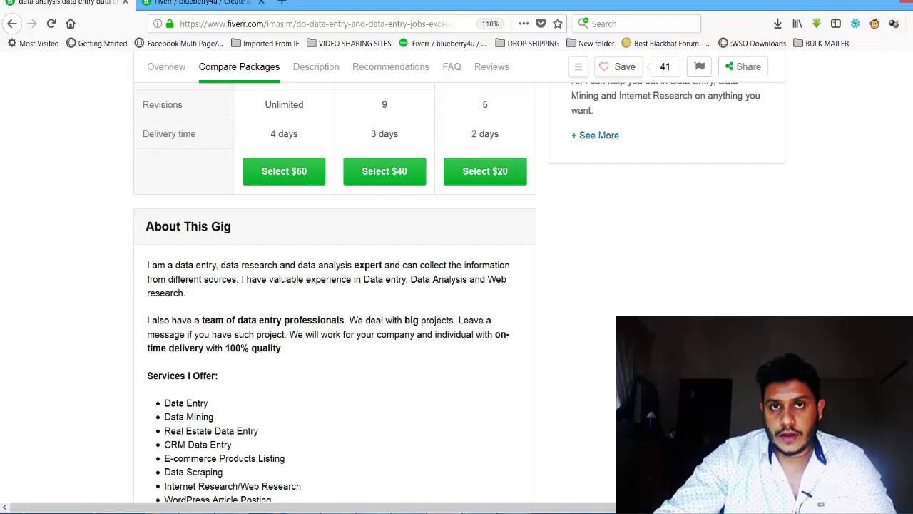
pyautogui.scroll(-10, 335, 285)
pyautogui.scroll(2, 335, 285)
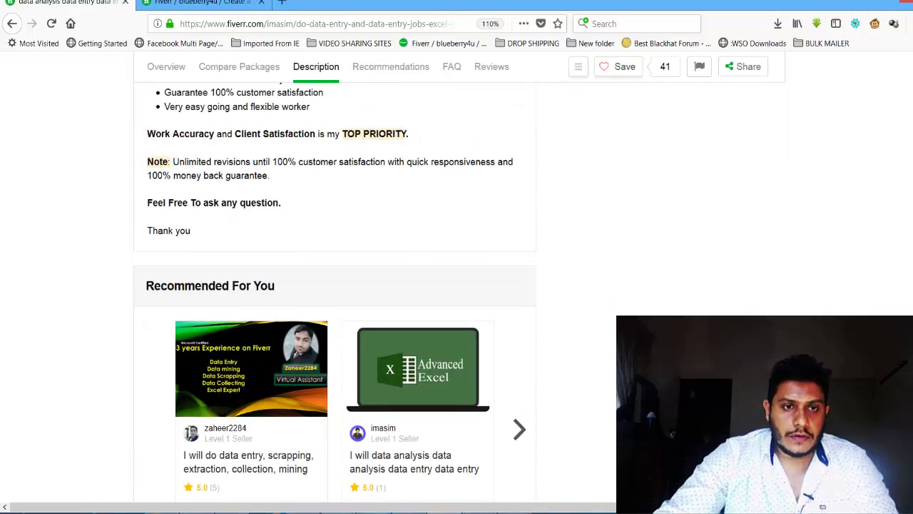
pyautogui.scroll(-10, 336, 286)
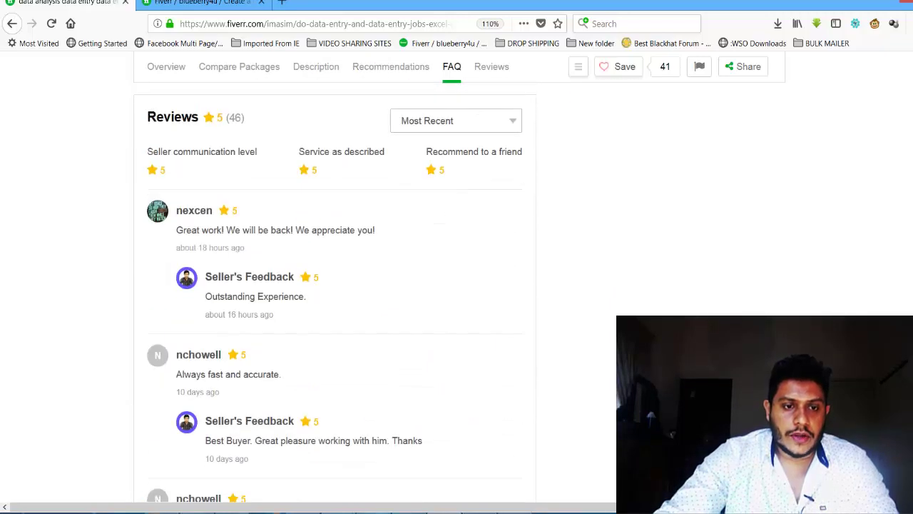
pyautogui.scroll(2, 335, 285)
pyautogui.scroll(-10, 335, 285)
pyautogui.scroll(4, 809, 302)
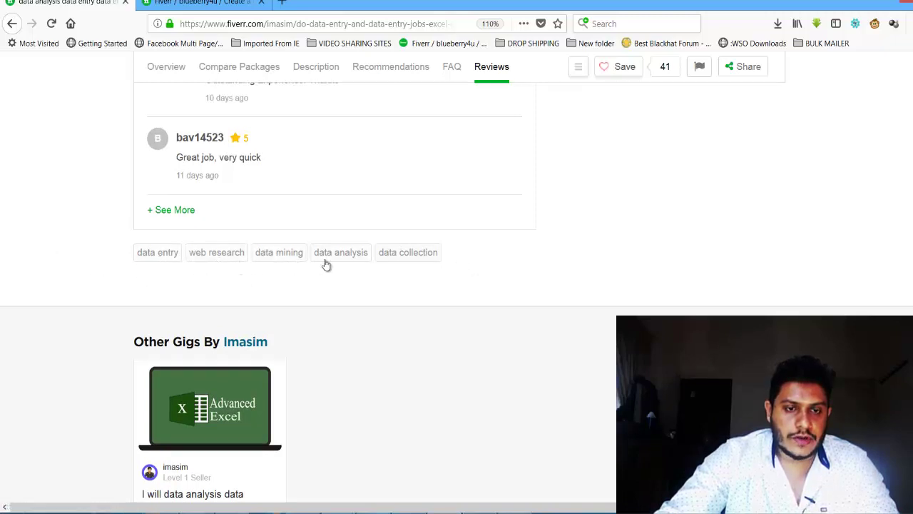
# Step: Add 'data entry' as the first search tag, checking the sample gig's tags for reference
pyautogui.hotkey('ctrl', 'Tab')
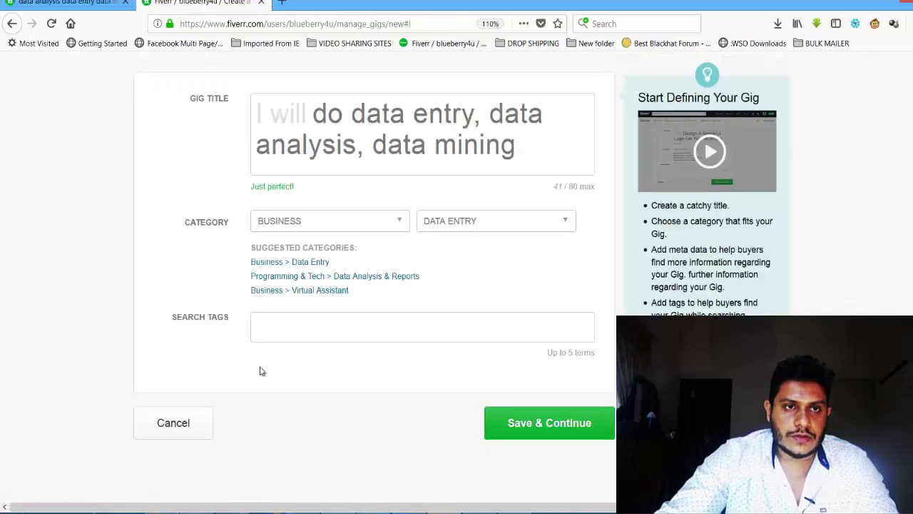
pyautogui.click(280, 325)
pyautogui.hotkey('ctrl', 'Tab')
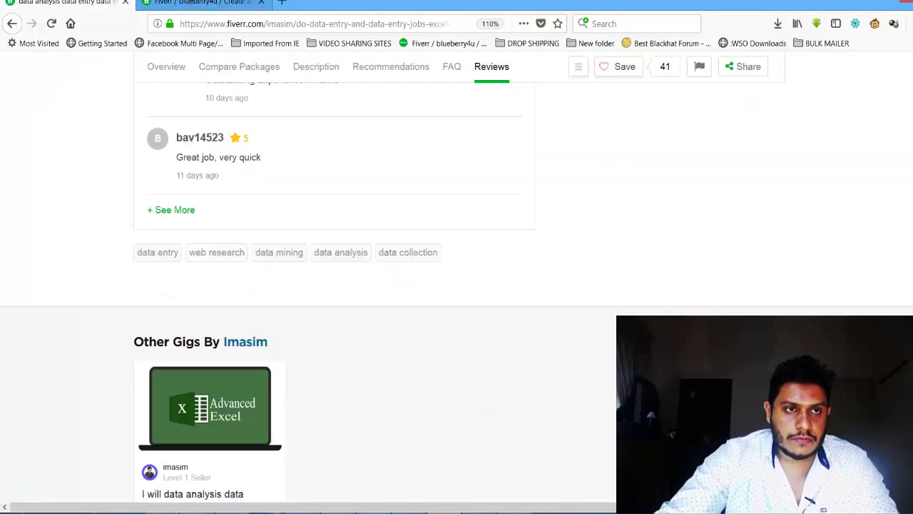
pyautogui.hotkey('ctrl', 'Tab')
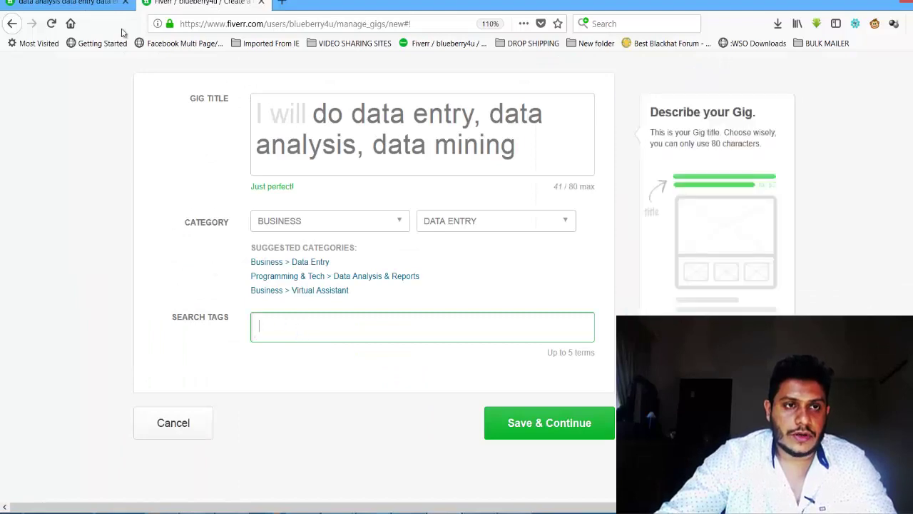
pyautogui.hotkey('ctrl', 'Tab')
pyautogui.hotkey('ctrl', 'Tab')
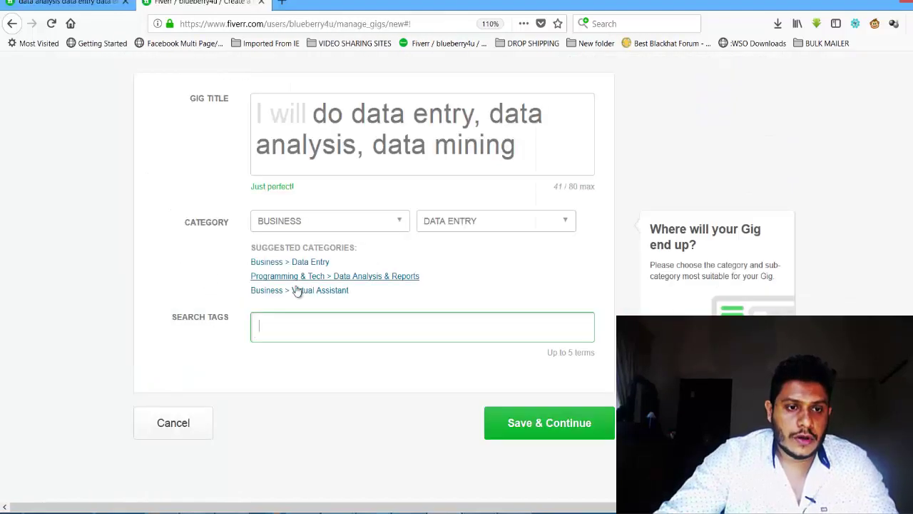
pyautogui.write('data')
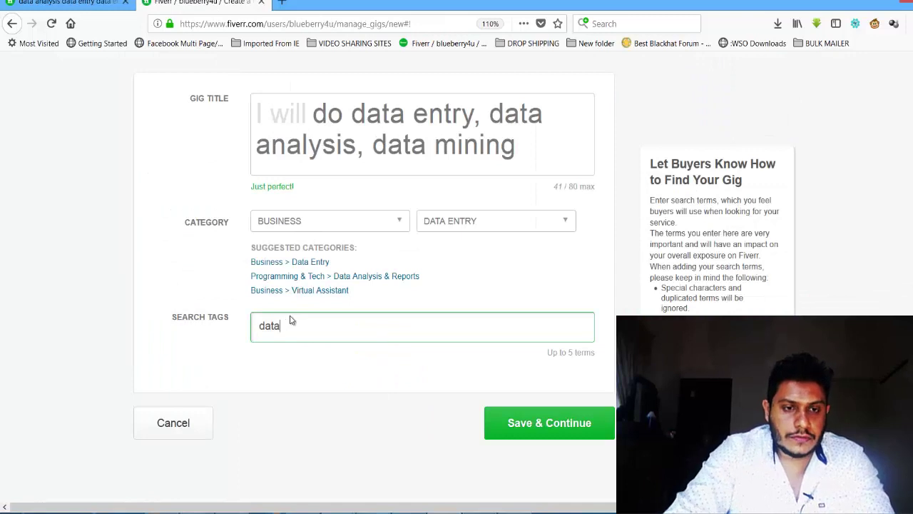
pyautogui.click(315, 371)
# Step: Add 'web research' and 'data mining' tags, then save the gig overview
pyautogui.hotkey('ctrl', 'Tab')
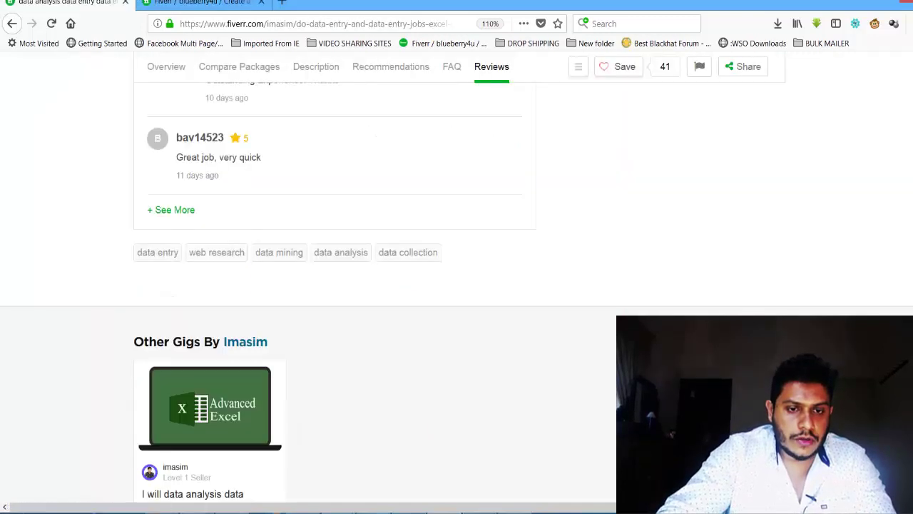
pyautogui.hotkey('ctrl', 'Tab')
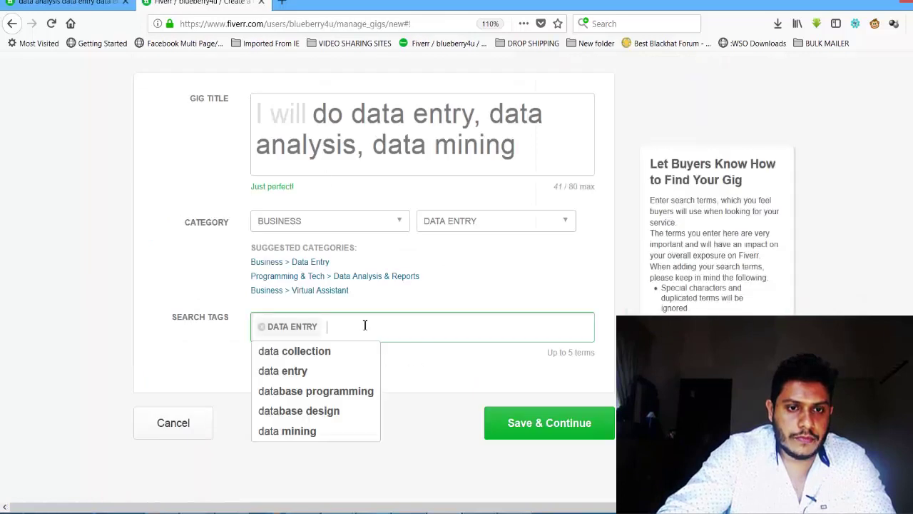
pyautogui.write('web research')
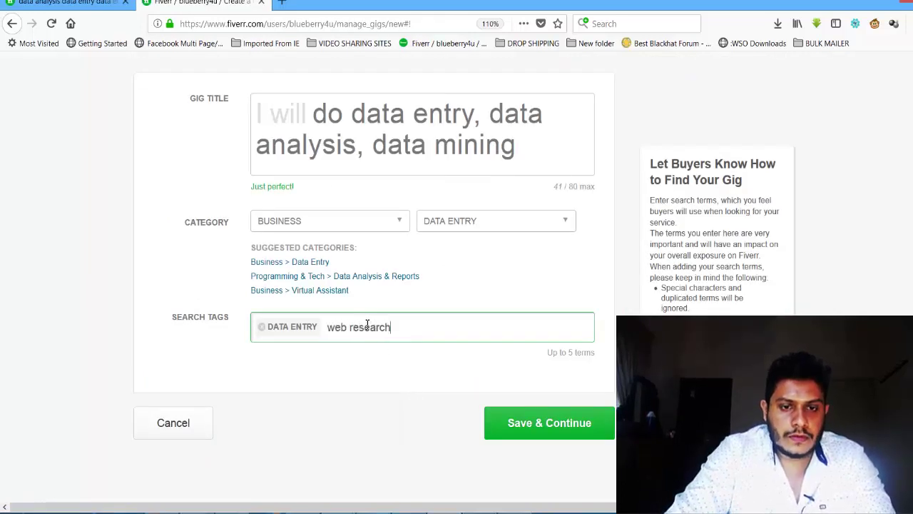
pyautogui.press('Return')
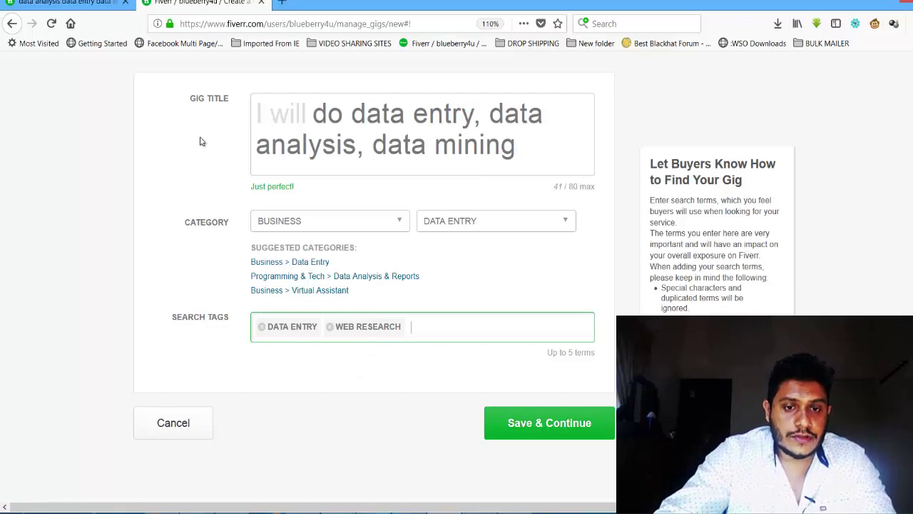
pyautogui.hotkey('ctrl', 'shift', 'Tab')
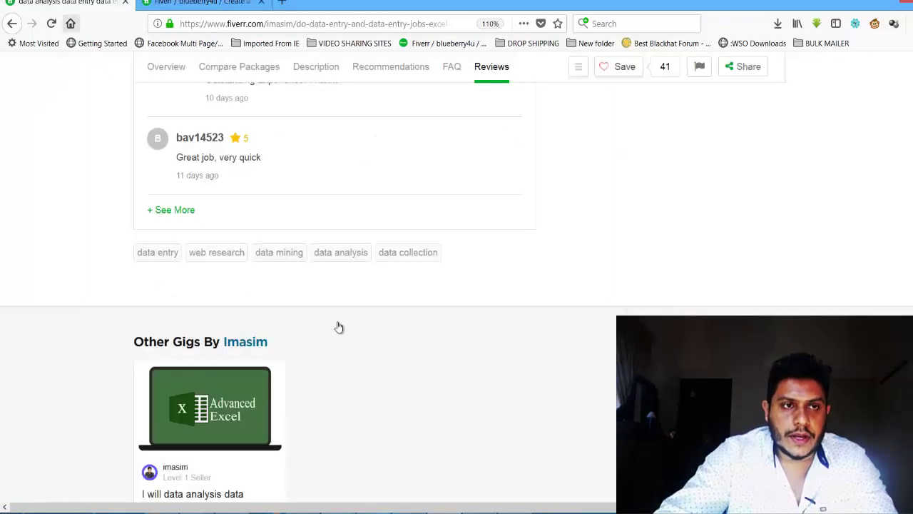
pyautogui.hotkey('ctrl', 'Tab')
pyautogui.write('data mining')
pyautogui.press('Return')
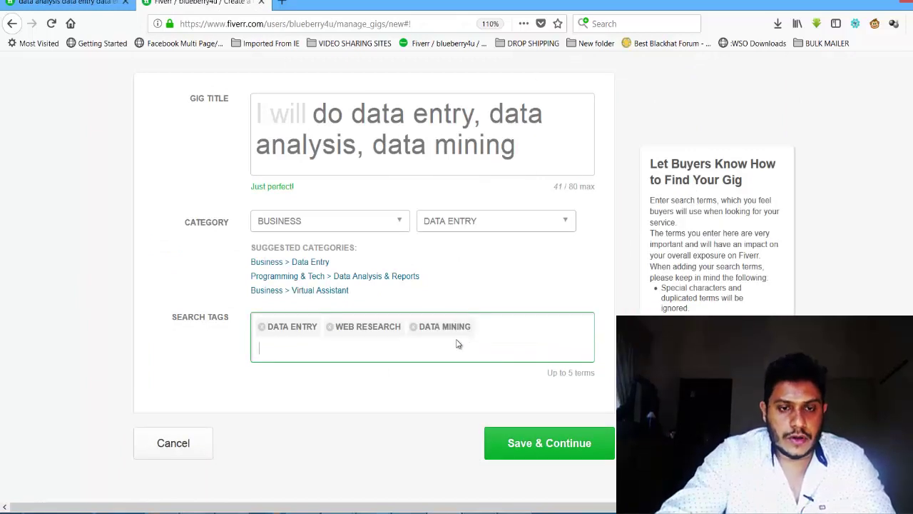
pyautogui.click(597, 435)
pyautogui.click(579, 445)
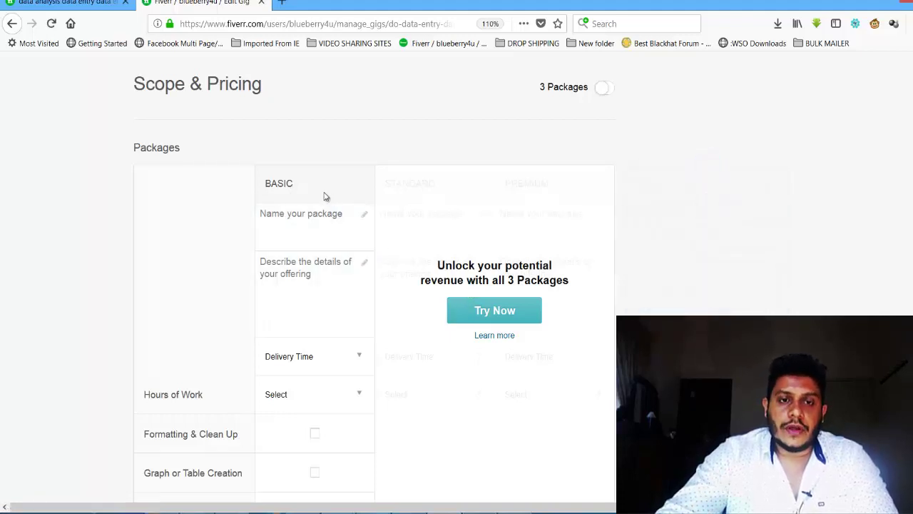
# Step: Enable 3 Packages and name Basic 'Bronze Pack' and Standard 'Golden Pack'
pyautogui.click(493, 318)
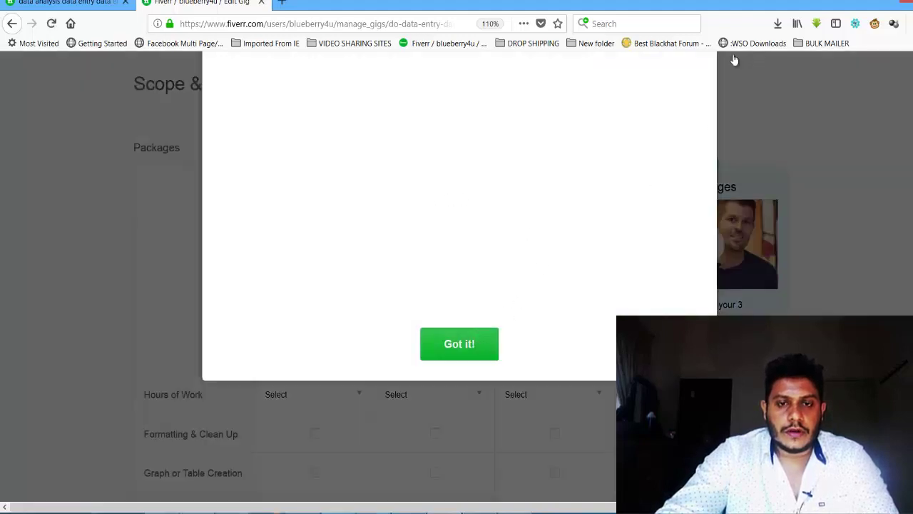
pyautogui.click(483, 349)
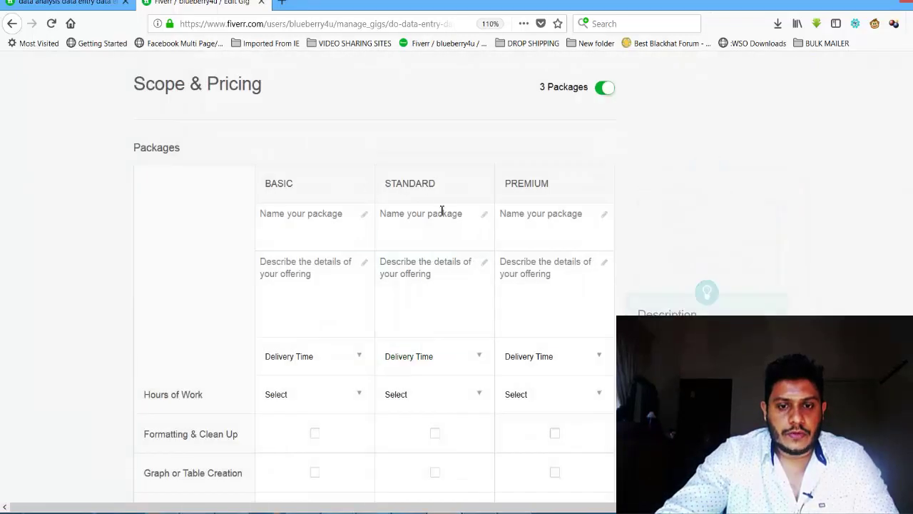
pyautogui.click(315, 219)
pyautogui.write('bO')
pyautogui.press('BackSpace')
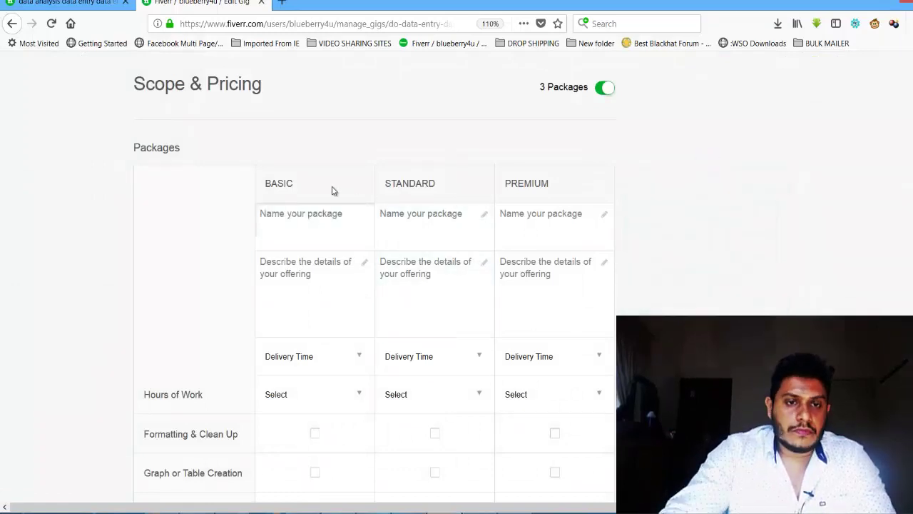
pyautogui.click(412, 225)
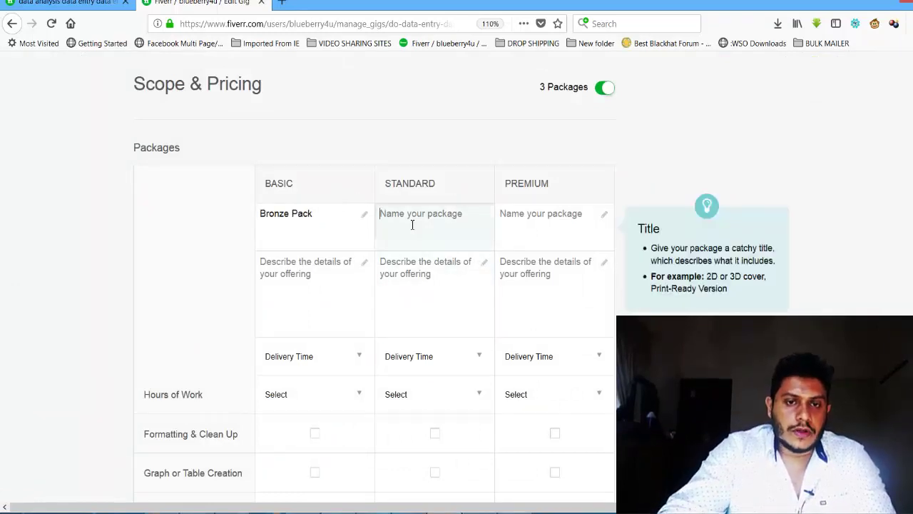
pyautogui.write('Golden Pack')
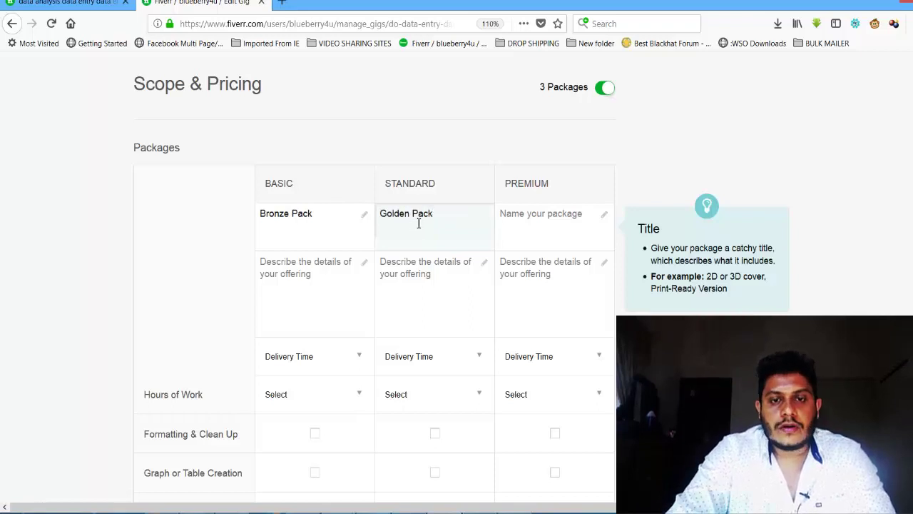
pyautogui.click(305, 275)
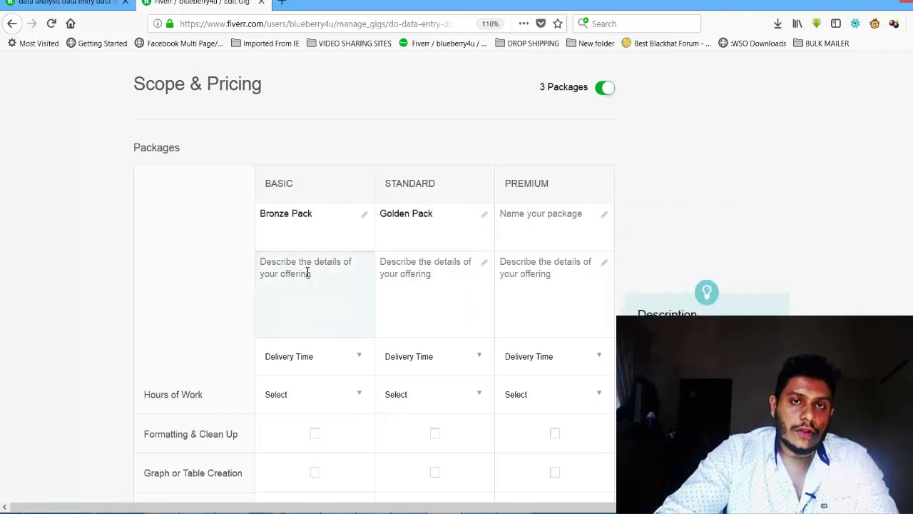
# Step: Select the sample gig's description paragraphs for the Basic package description, then return to the packages form
pyautogui.click(69, 3)
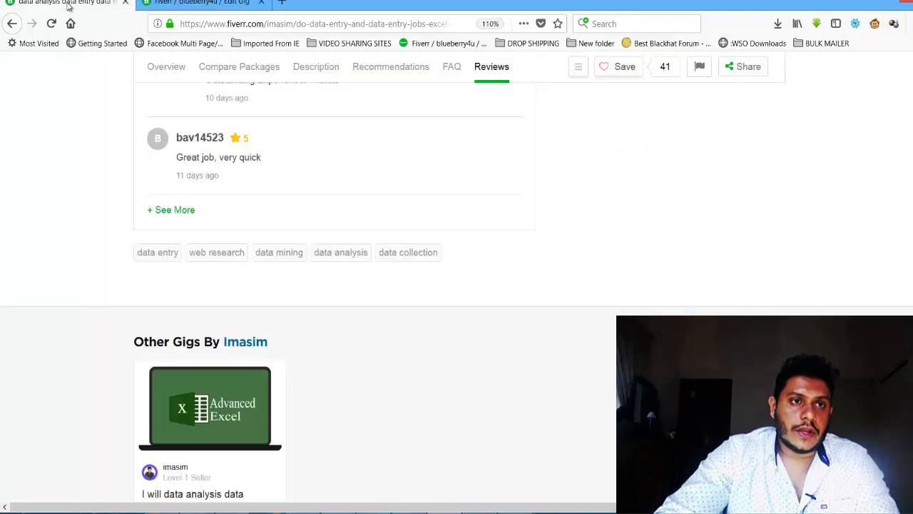
pyautogui.scroll(10, 588, 237)
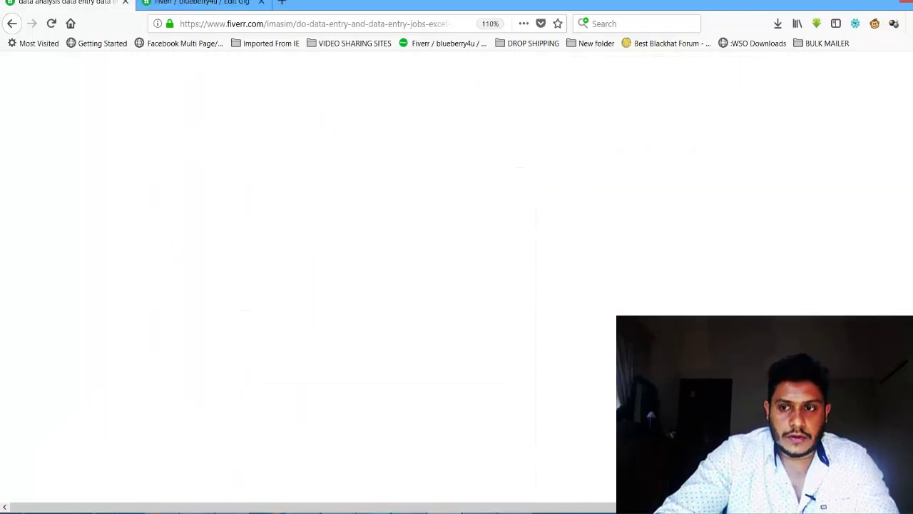
pyautogui.scroll(-4, 587, 237)
pyautogui.scroll(1, 587, 237)
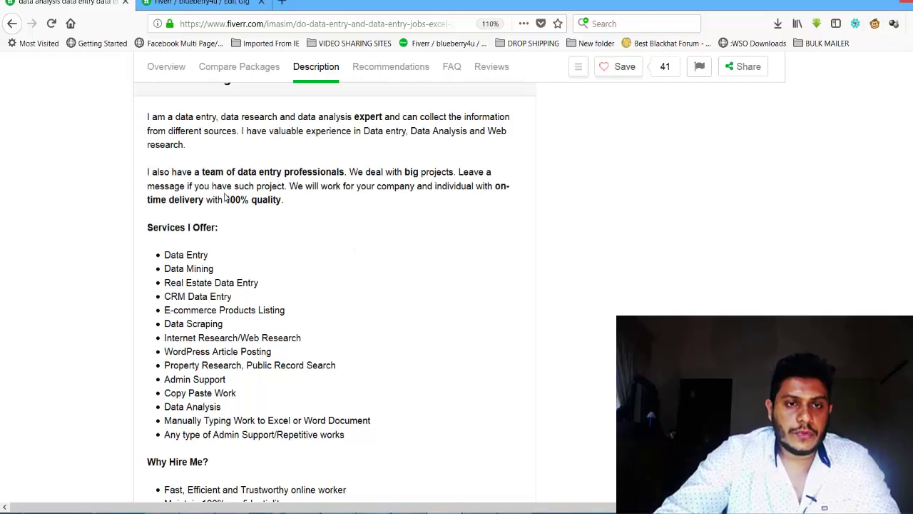
pyautogui.moveTo(149, 116); pyautogui.dragTo(373, 434)
pyautogui.hotkey('ctrl', 'Tab')
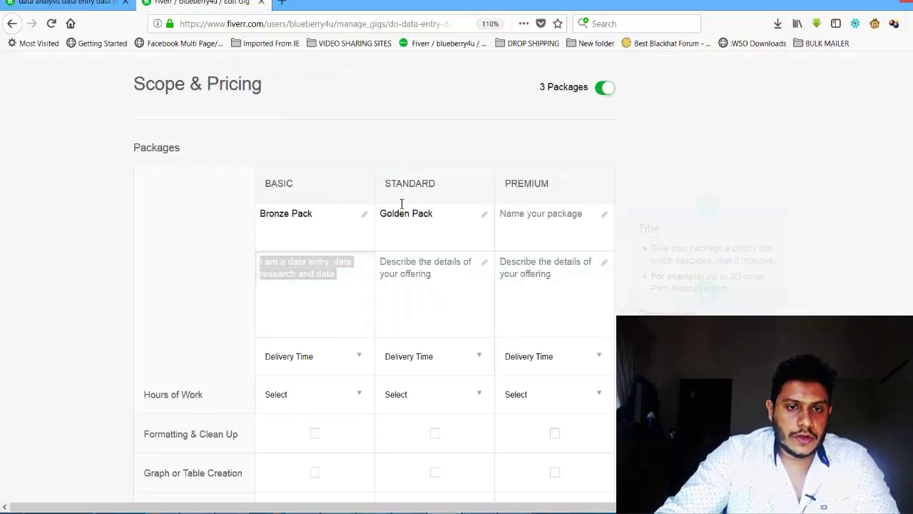
# Step: Rewrite the Basic description as 'I will do data entry or data analysis upto 2'
pyautogui.click(351, 282)
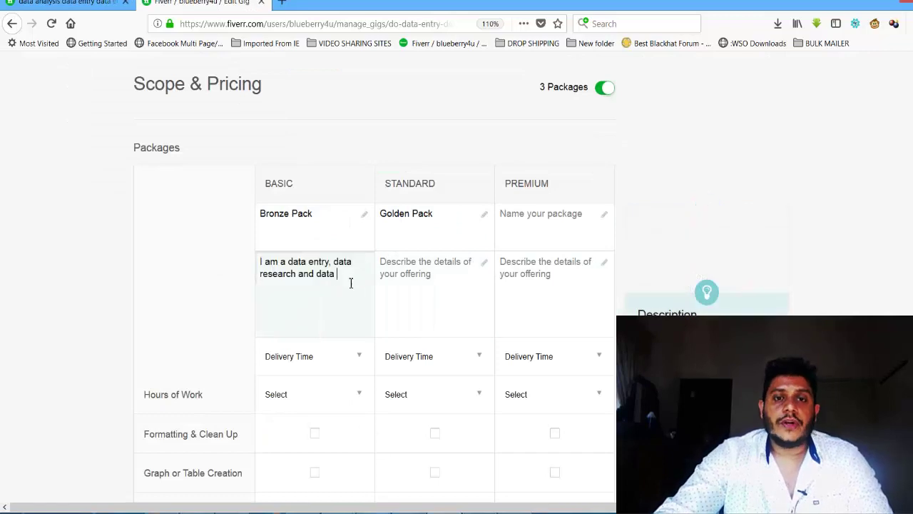
pyautogui.moveTo(345, 279); pyautogui.dragTo(235, 278)
pyautogui.click(325, 303)
pyautogui.moveTo(339, 279); pyautogui.dragTo(251, 294)
pyautogui.click(324, 306)
pyautogui.moveTo(349, 276); pyautogui.dragTo(247, 272)
pyautogui.click(309, 304)
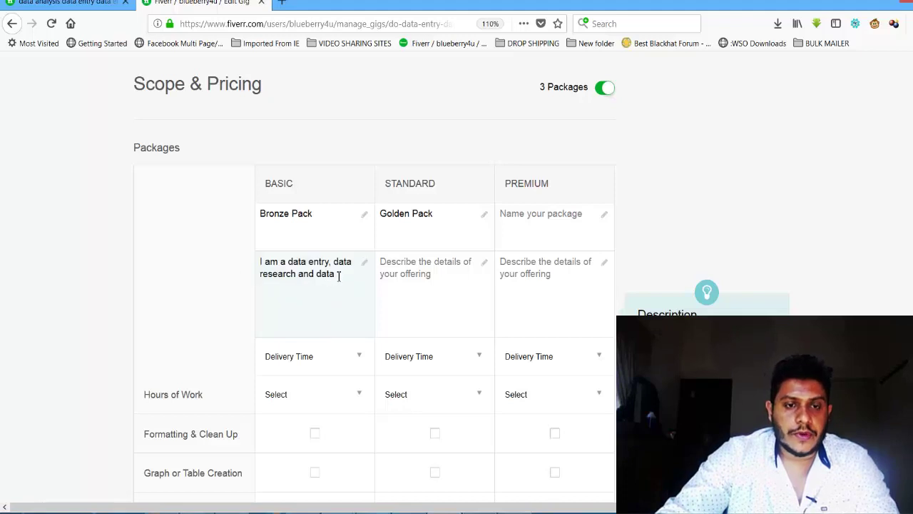
pyautogui.moveTo(338, 275); pyautogui.dragTo(258, 263)
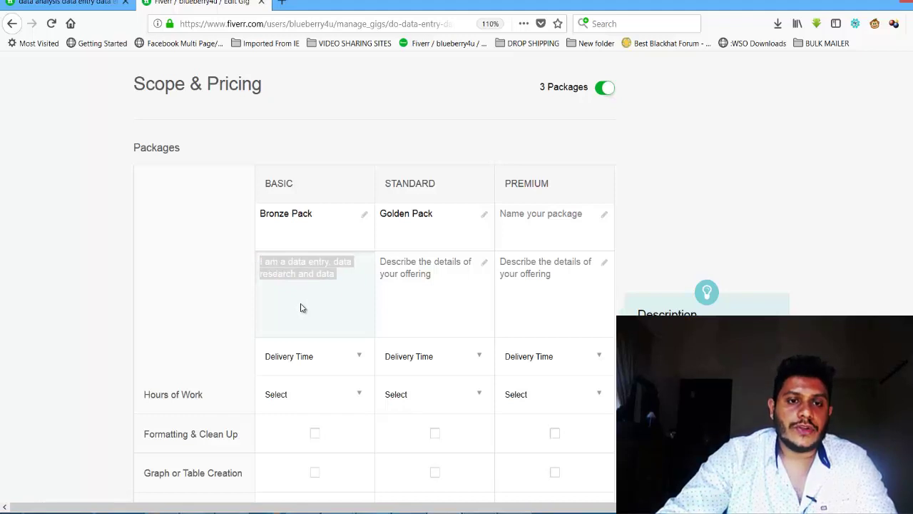
pyautogui.write('I will do')
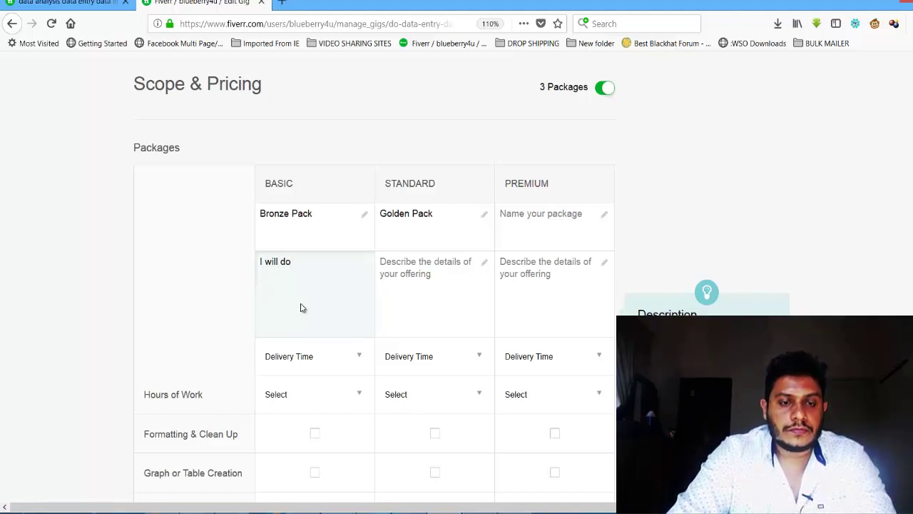
pyautogui.write('data entry or data analysis upto')
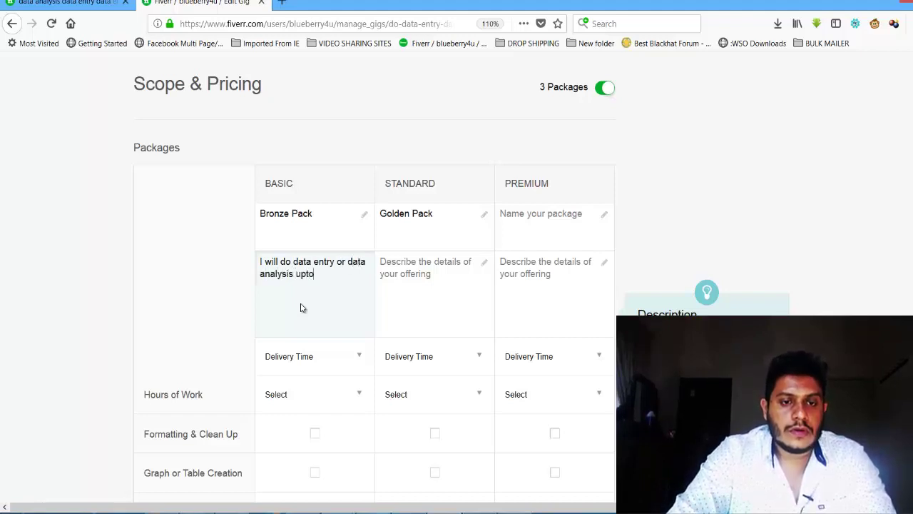
pyautogui.write('2 pages')
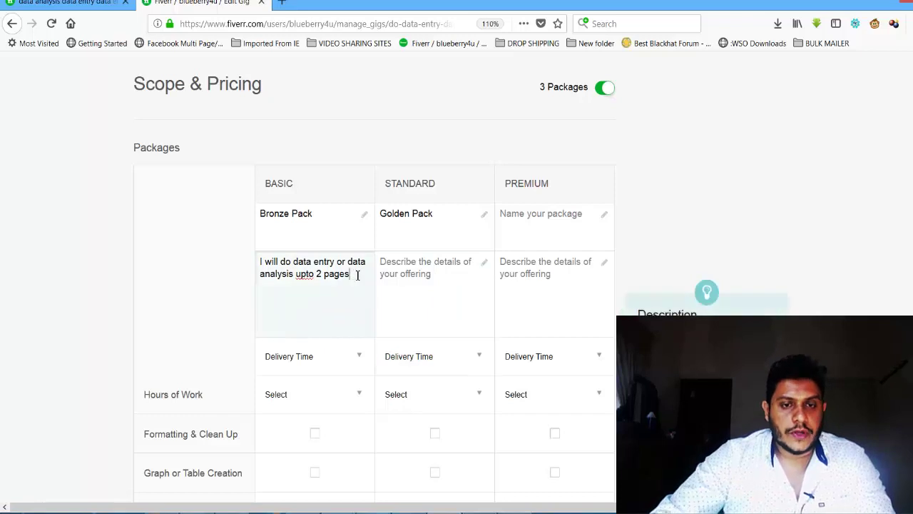
pyautogui.moveTo(357, 274); pyautogui.dragTo(235, 266)
pyautogui.hotkey('ctrl', 'z')
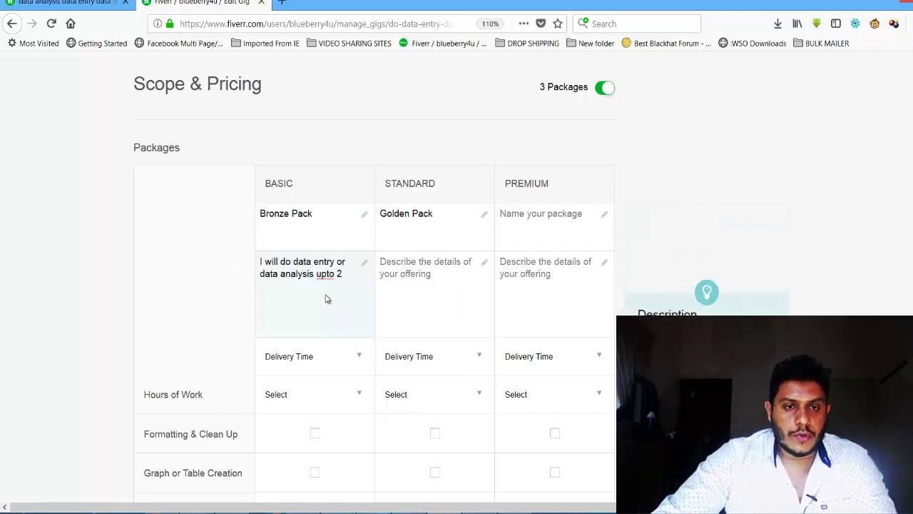
pyautogui.hotkey('ctrl', 'y')
pyautogui.moveTo(223, 263); pyautogui.dragTo(251, 268)
# Step: Copy the Basic text into the Standard description and make it read 'upto 5'
pyautogui.hotkey('ctrl', 'c')
pyautogui.click(416, 278)
pyautogui.hotkey('ctrl', 'v')
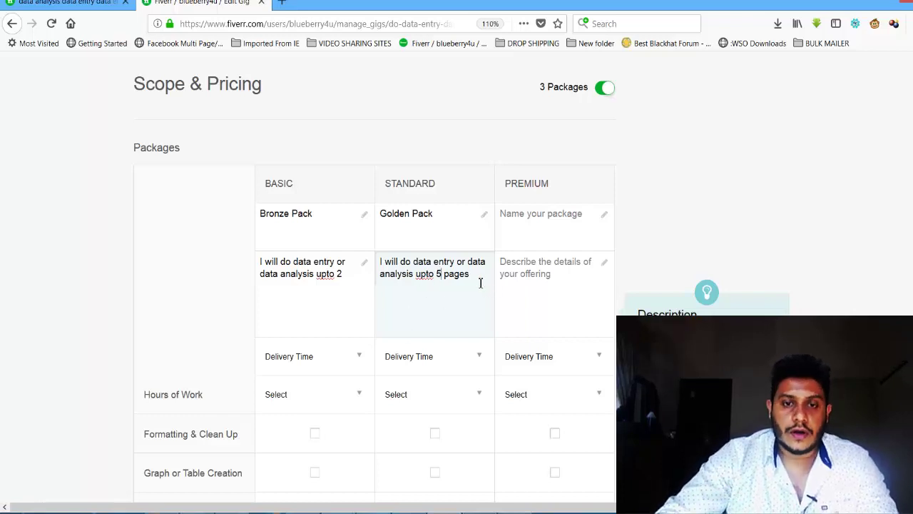
pyautogui.press('BackSpace')
pyautogui.press('BackSpace')
pyautogui.press('BackSpace')
pyautogui.press('BackSpace')
pyautogui.press('BackSpace')
pyautogui.press('BackSpace')
pyautogui.moveTo(375, 261); pyautogui.dragTo(436, 305)
pyautogui.click(437, 306)
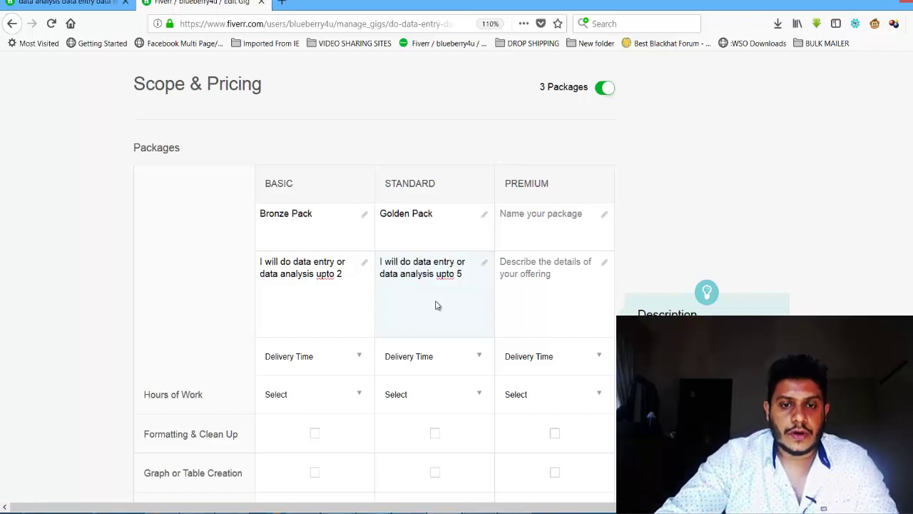
# Step: Place the cursor in the Premium package name field
pyautogui.click(561, 241)
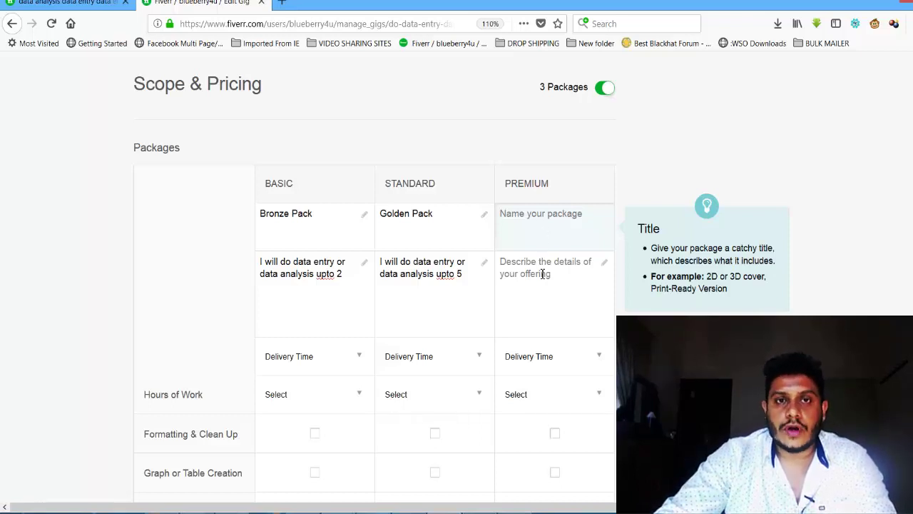
pyautogui.click(547, 274)
pyautogui.click(547, 226)
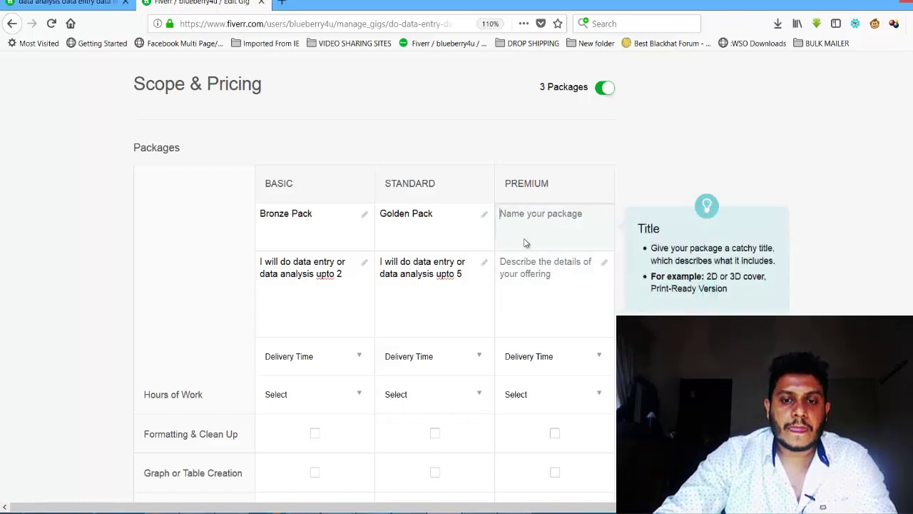
pyautogui.click(515, 231)
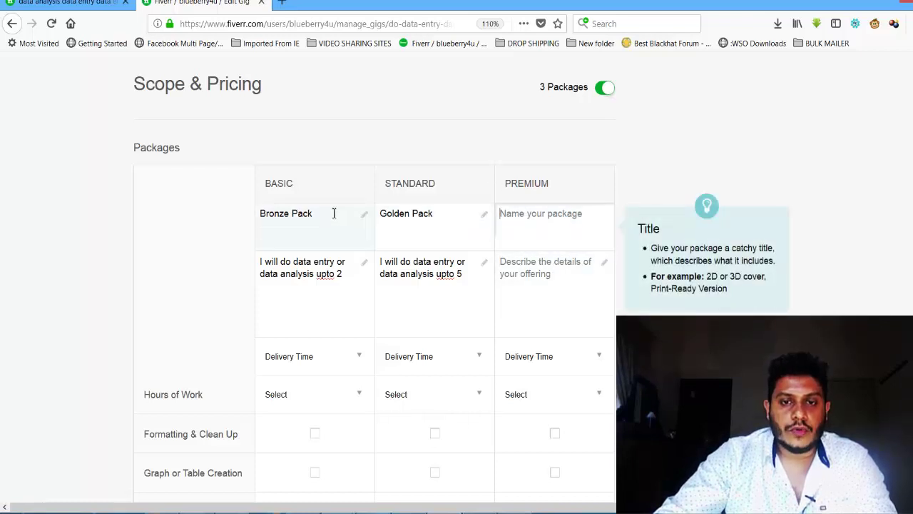
pyautogui.scroll(-3, 330, 212)
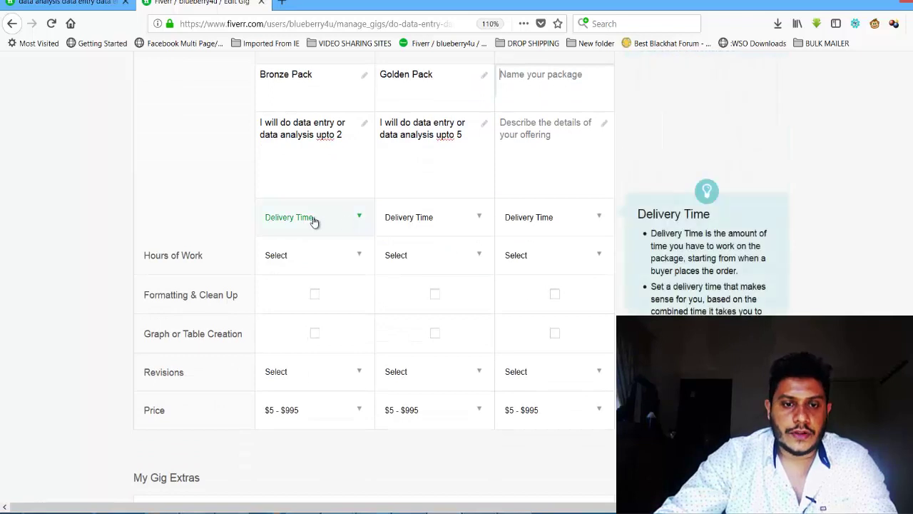
# Step: Set Basic, Standard and Premium delivery time to 3 Days Delivery
pyautogui.click(315, 221)
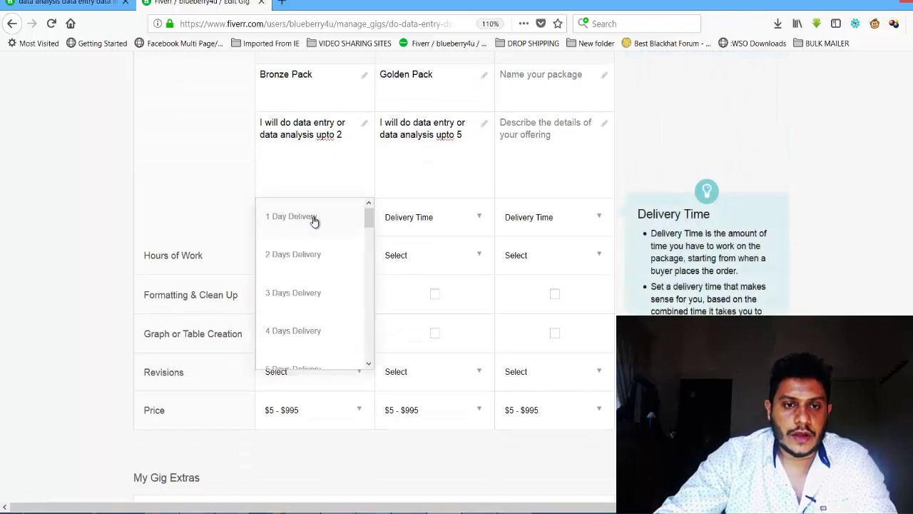
pyautogui.click(311, 299)
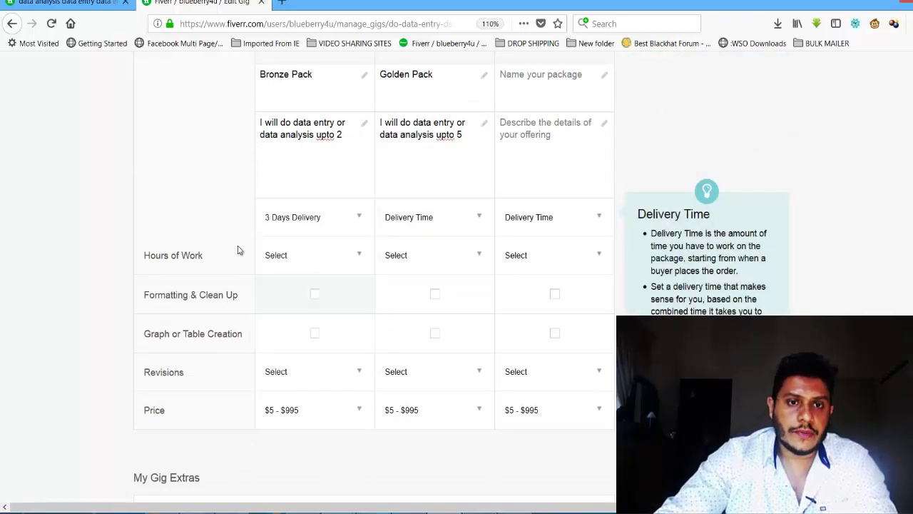
pyautogui.click(438, 222)
pyautogui.click(428, 292)
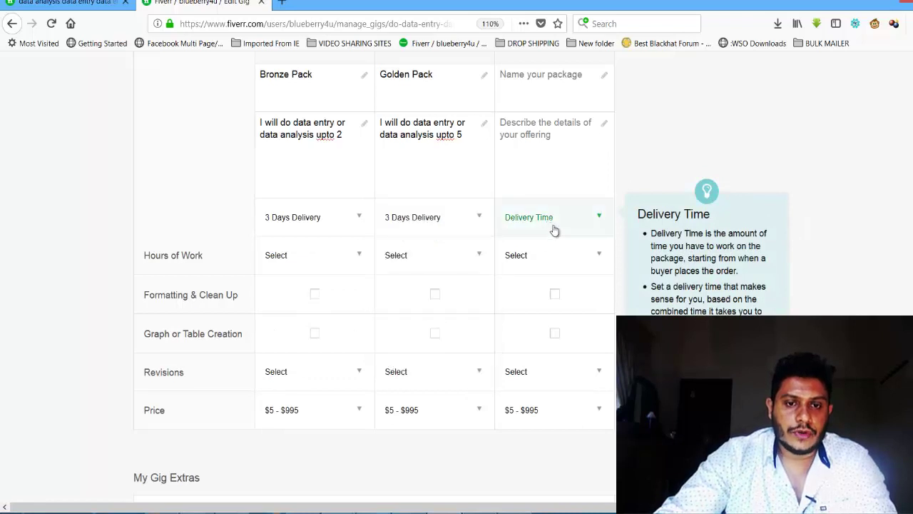
pyautogui.click(546, 224)
pyautogui.click(545, 303)
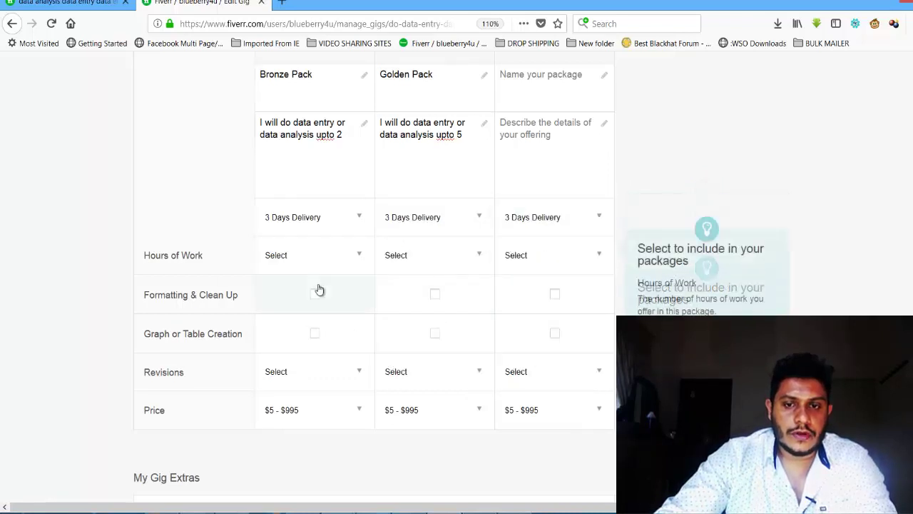
# Step: Set hours of work to 8 for Basic, 3 for Standard and 10 for Premium
pyautogui.click(304, 256)
pyautogui.scroll(-2, 299, 272)
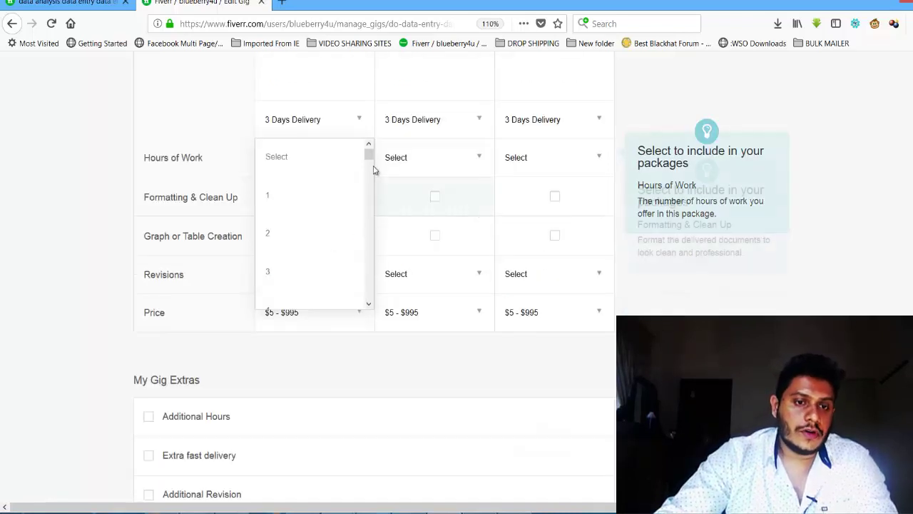
pyautogui.scroll(-5, 370, 176)
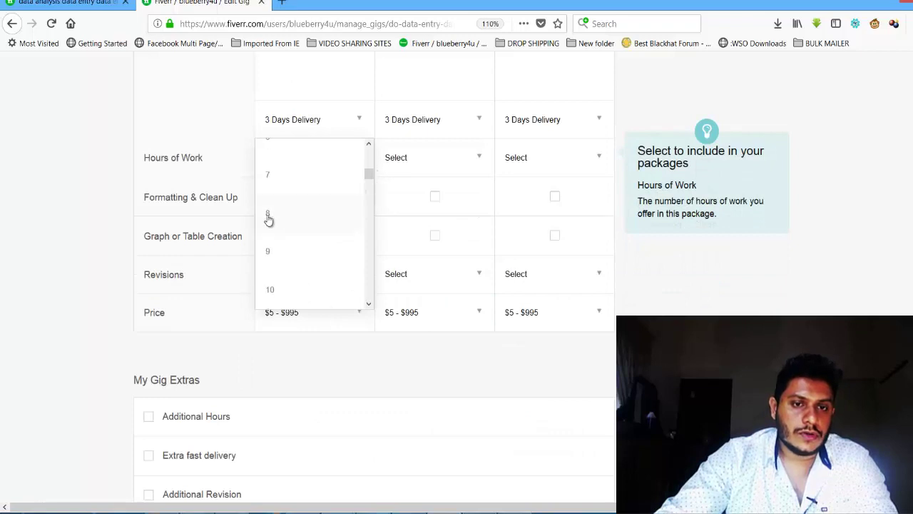
pyautogui.click(268, 214)
pyautogui.click(442, 161)
pyautogui.click(407, 279)
pyautogui.click(526, 170)
pyautogui.scroll(-5, 607, 244)
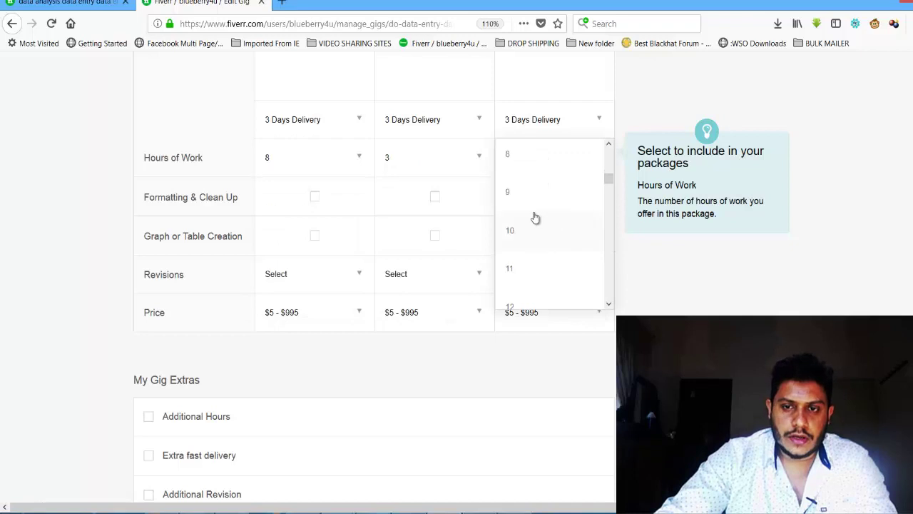
pyautogui.click(533, 221)
pyautogui.scroll(3, 296, 303)
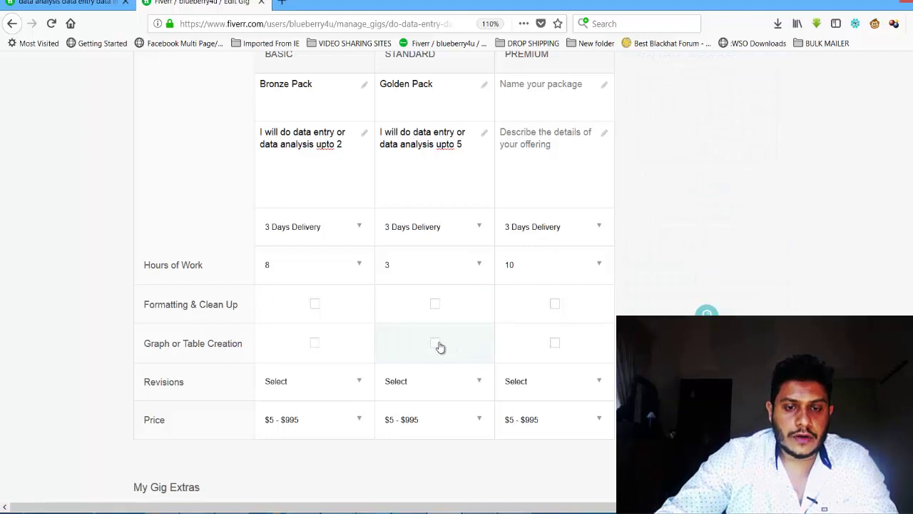
pyautogui.click(706, 314)
pyautogui.scroll(4, 713, 235)
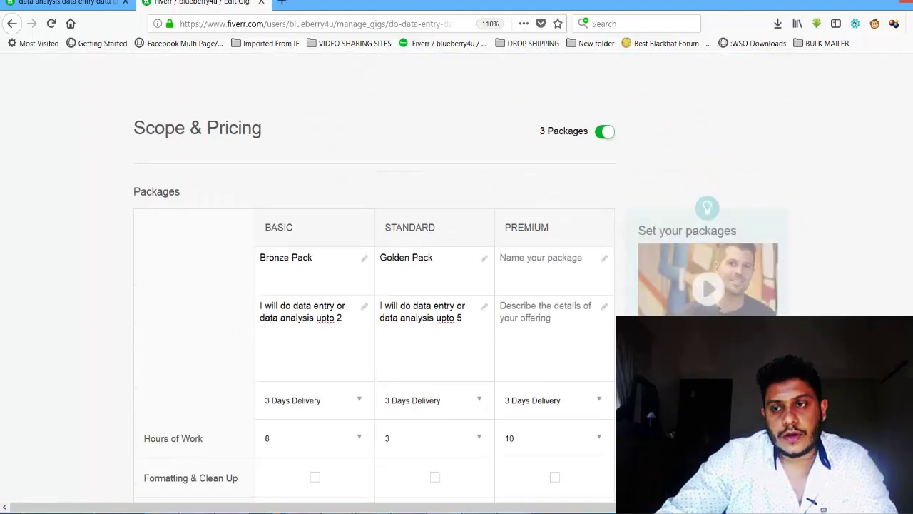
# Step: Toggle Graph or Table Creation on and back off for Standard and Premium
pyautogui.scroll(-4, 456, 242)
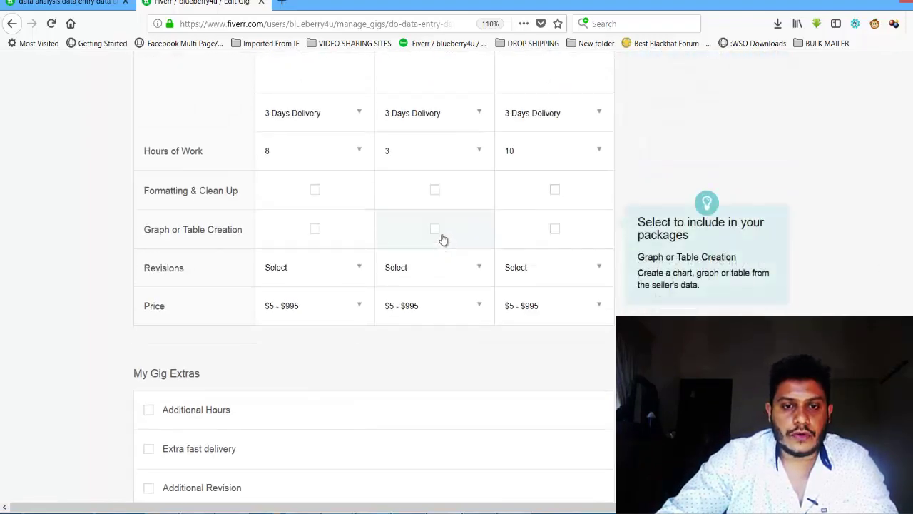
pyautogui.click(438, 235)
pyautogui.click(541, 235)
pyautogui.click(436, 231)
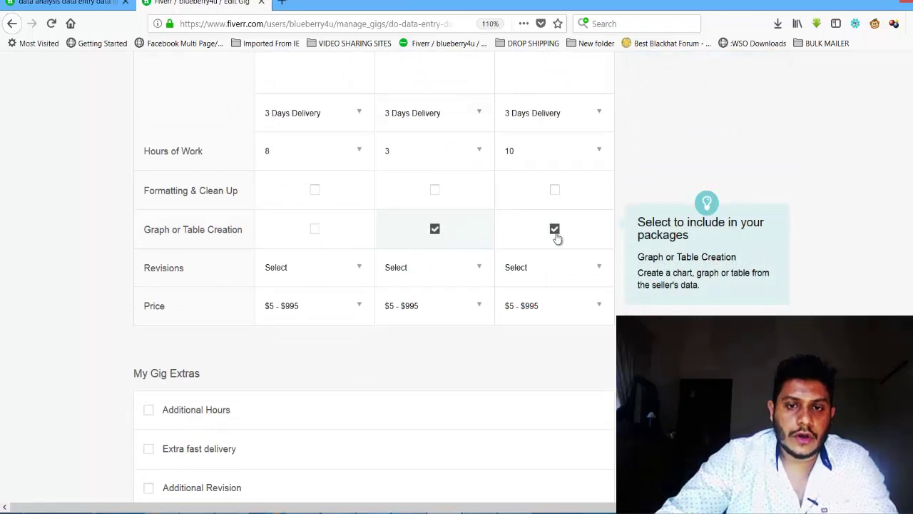
pyautogui.click(554, 230)
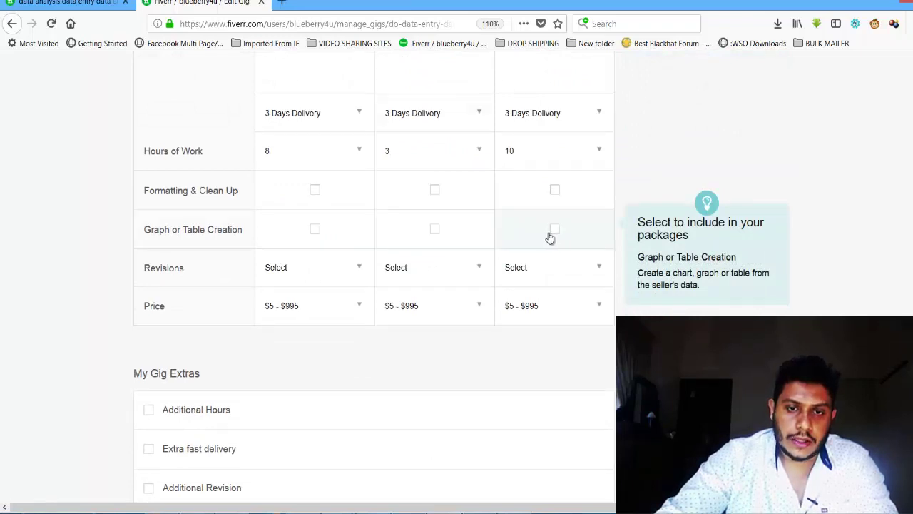
# Step: Set revisions to 0 for Basic, 2 for Standard and 3 for Premium
pyautogui.click(303, 266)
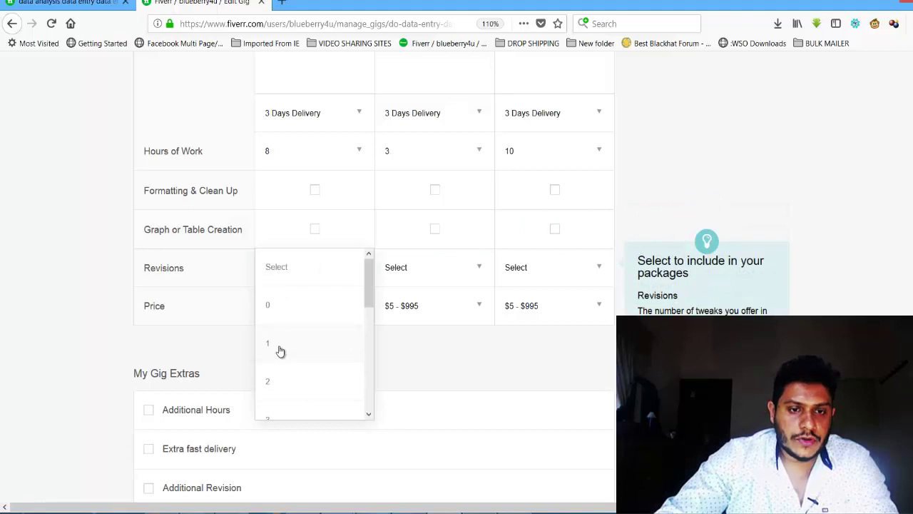
pyautogui.click(281, 305)
pyautogui.click(426, 281)
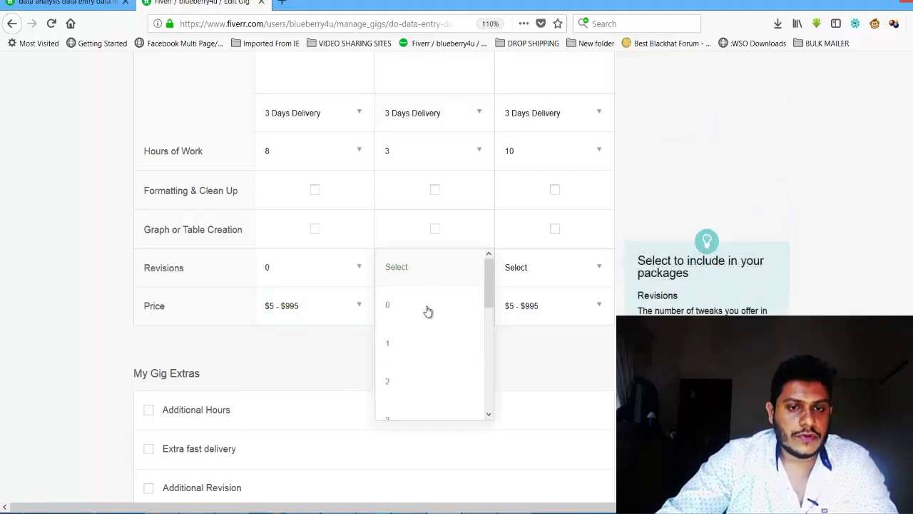
pyautogui.click(396, 379)
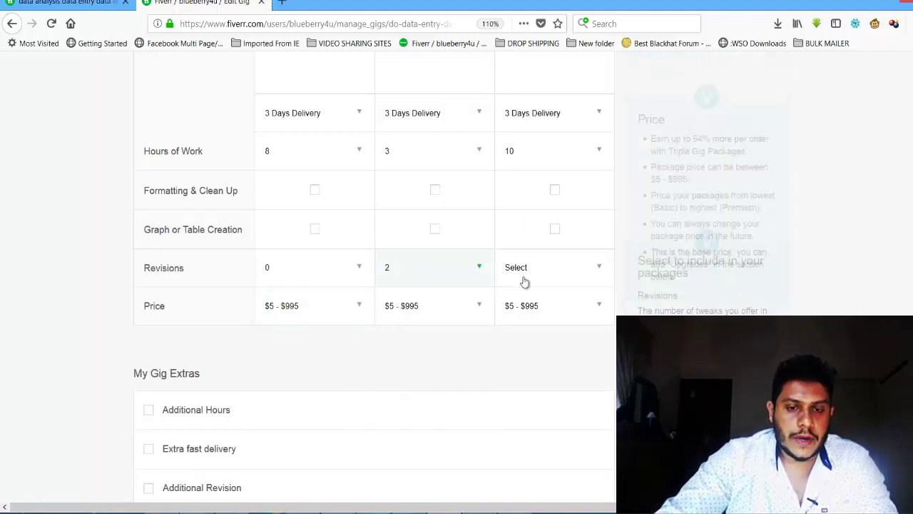
pyautogui.click(542, 277)
pyautogui.scroll(-2, 534, 328)
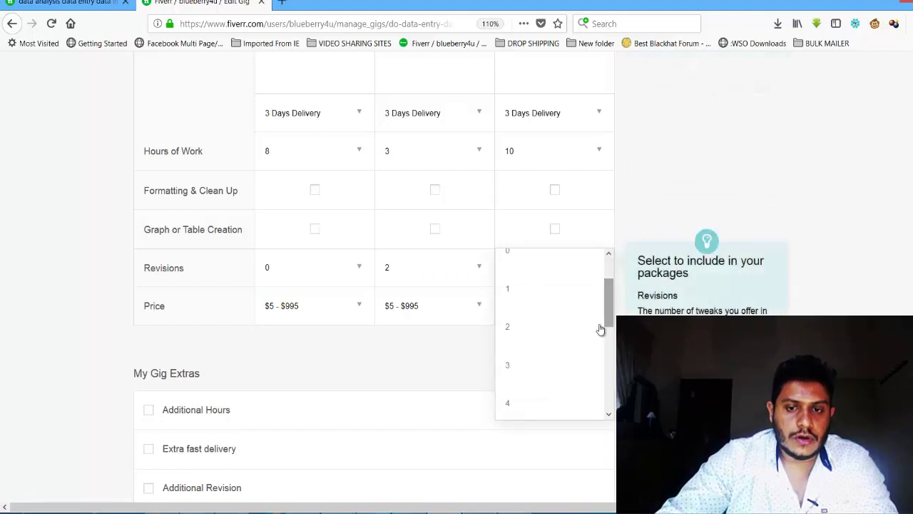
pyautogui.click(520, 367)
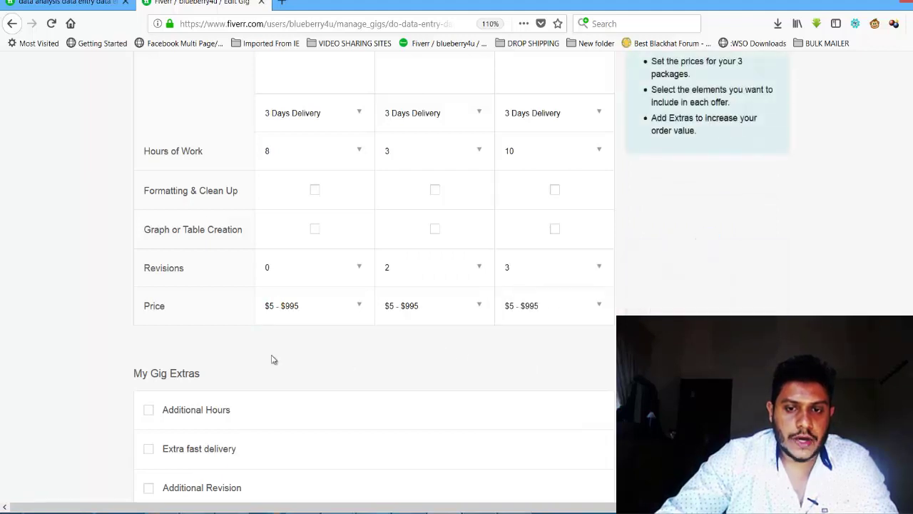
# Step: Price the packages at $5 Basic, $20 Standard and $45 Premium
pyautogui.click(307, 319)
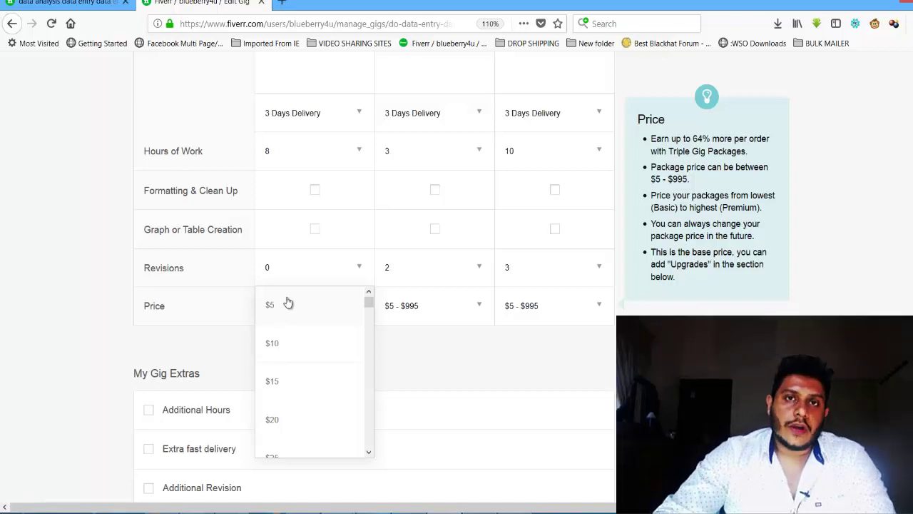
pyautogui.click(284, 305)
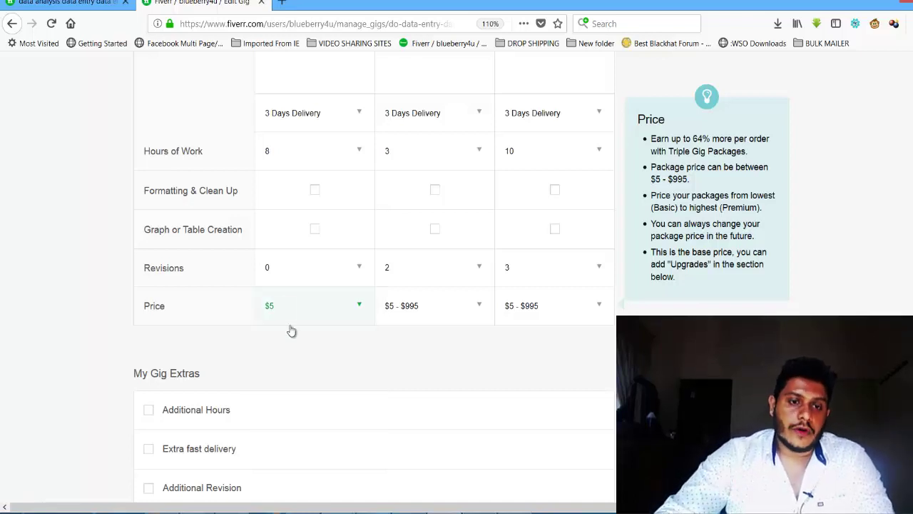
pyautogui.click(326, 319)
pyautogui.click(298, 420)
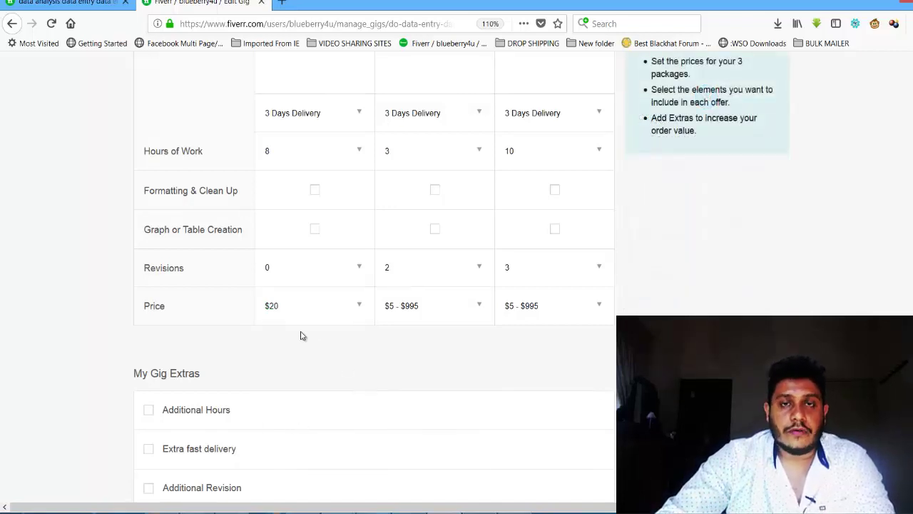
pyautogui.click(288, 313)
pyautogui.click(286, 318)
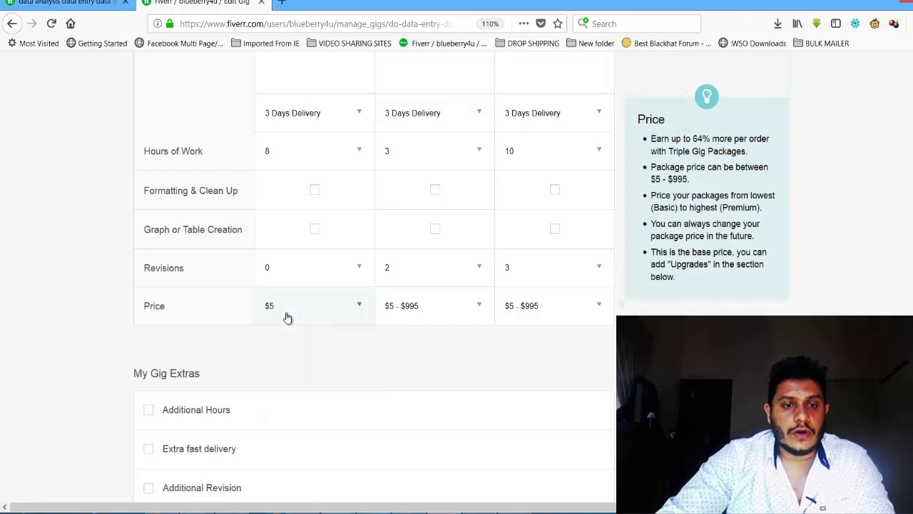
pyautogui.click(415, 319)
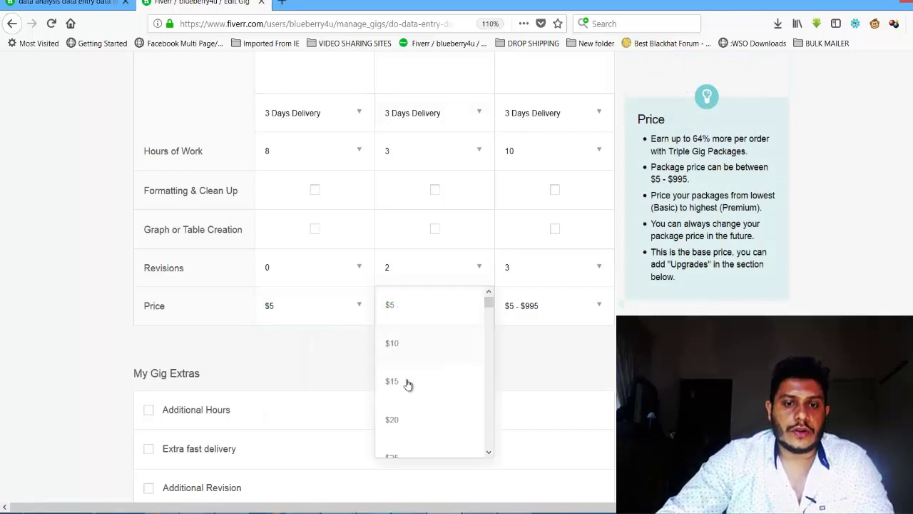
pyautogui.click(413, 413)
pyautogui.click(597, 307)
pyautogui.scroll(-5, 604, 316)
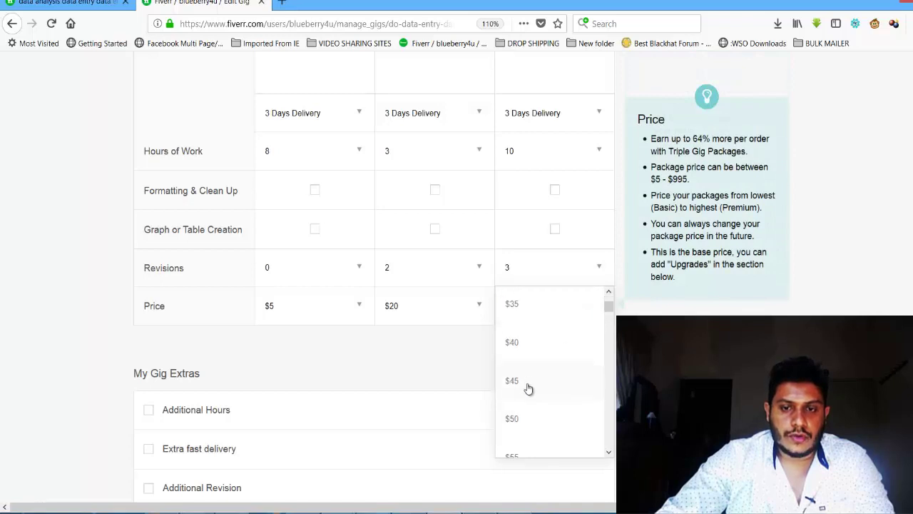
pyautogui.click(526, 381)
# Step: Add Extra fast delivery, giving Basic 1 day for an extra $10
pyautogui.scroll(-5, 370, 285)
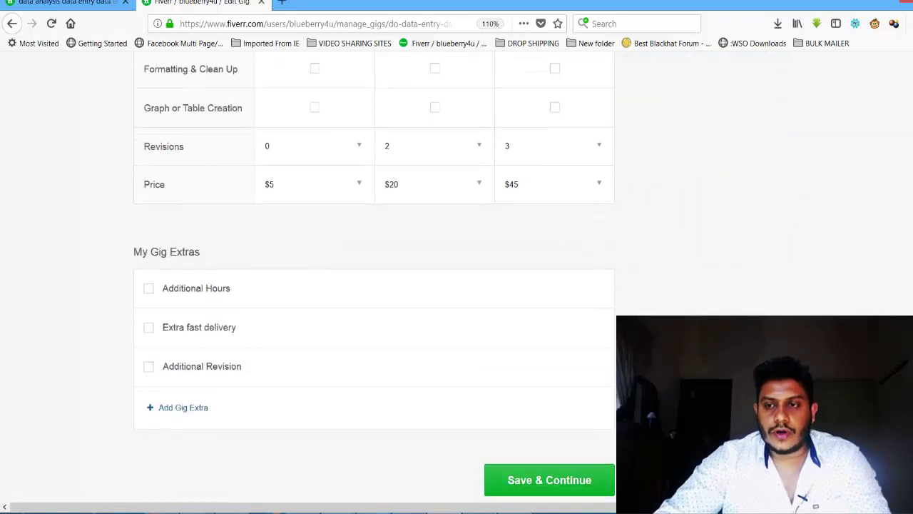
pyautogui.click(149, 225)
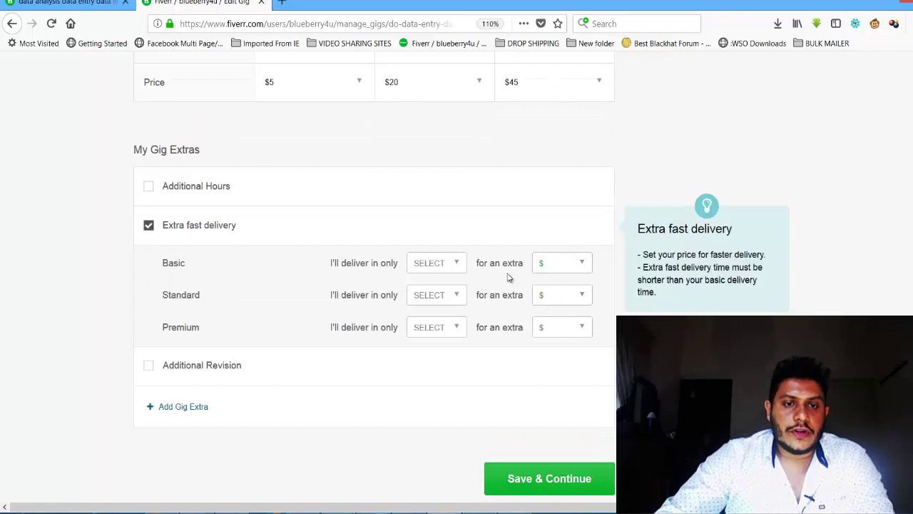
pyautogui.click(442, 268)
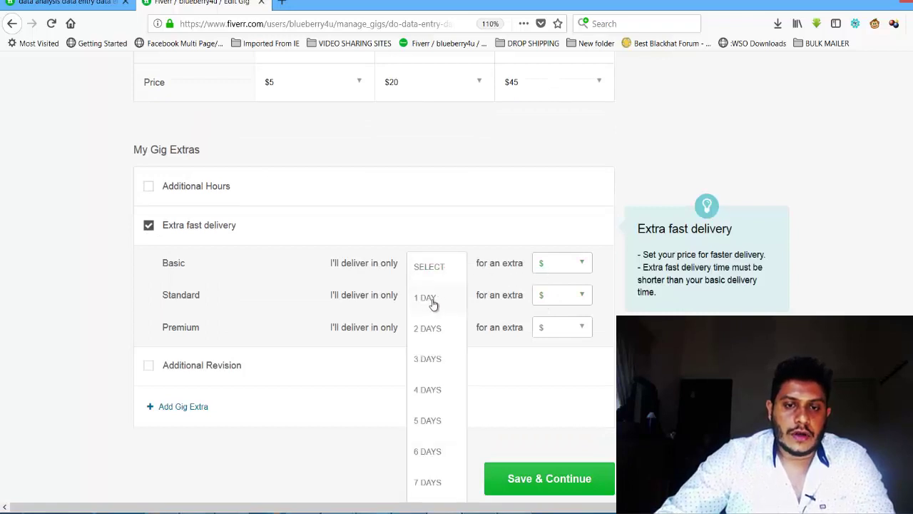
pyautogui.click(431, 299)
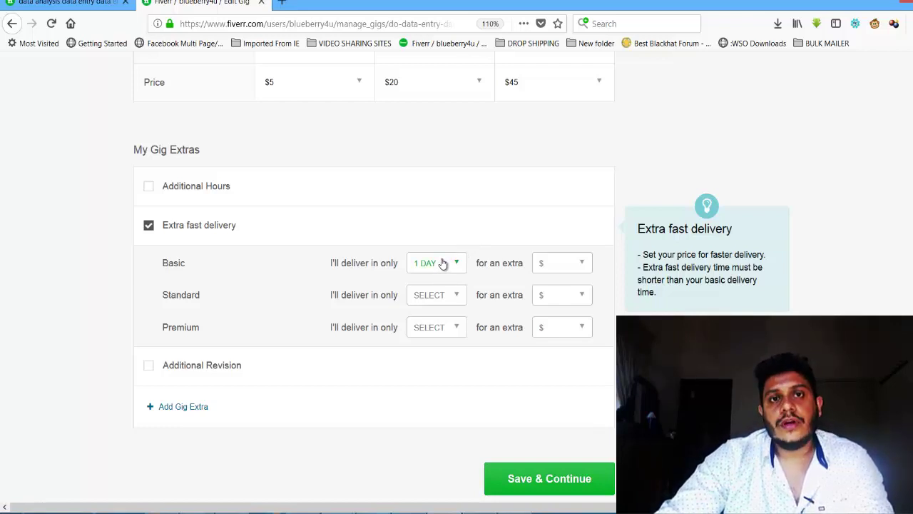
pyautogui.click(558, 267)
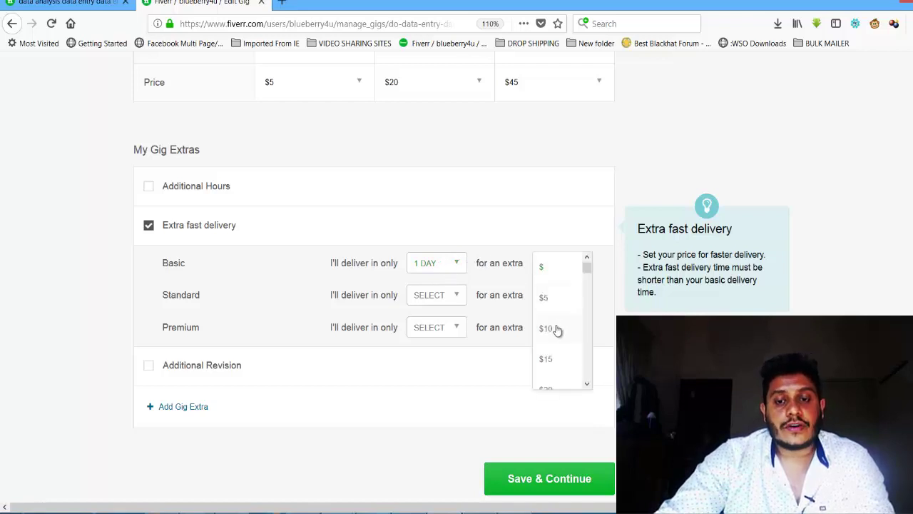
pyautogui.click(560, 327)
# Step: Set Standard and Premium fast delivery to 1 day for an extra $10 each
pyautogui.click(448, 296)
pyautogui.click(435, 330)
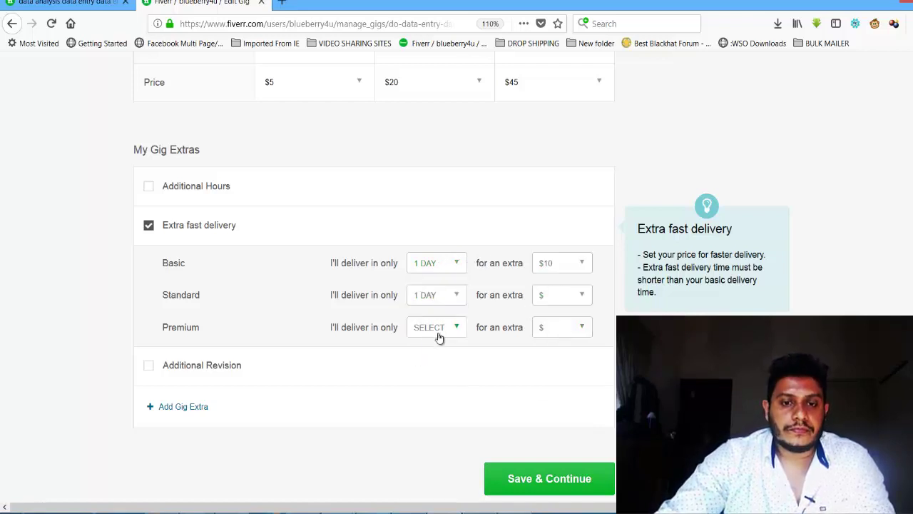
pyautogui.click(444, 329)
pyautogui.click(428, 360)
pyautogui.click(540, 298)
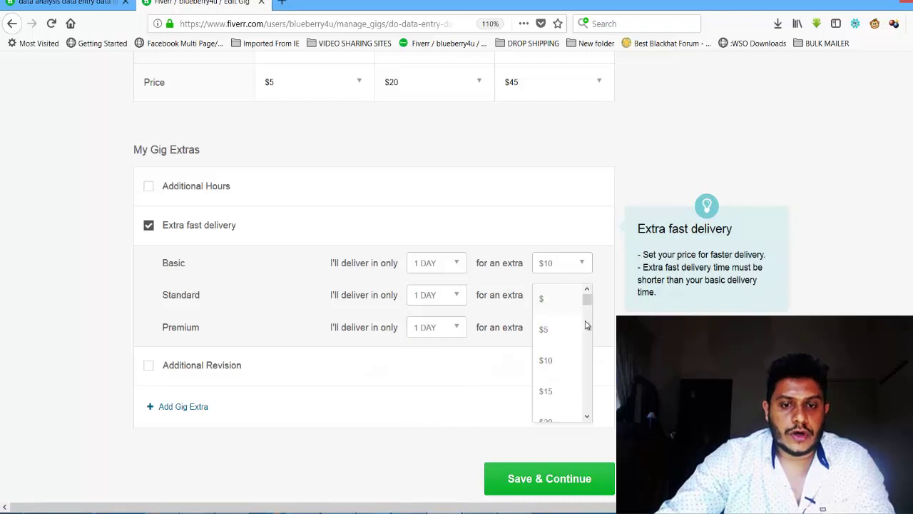
pyautogui.click(554, 359)
pyautogui.click(566, 330)
pyautogui.click(564, 392)
pyautogui.scroll(-2, 554, 414)
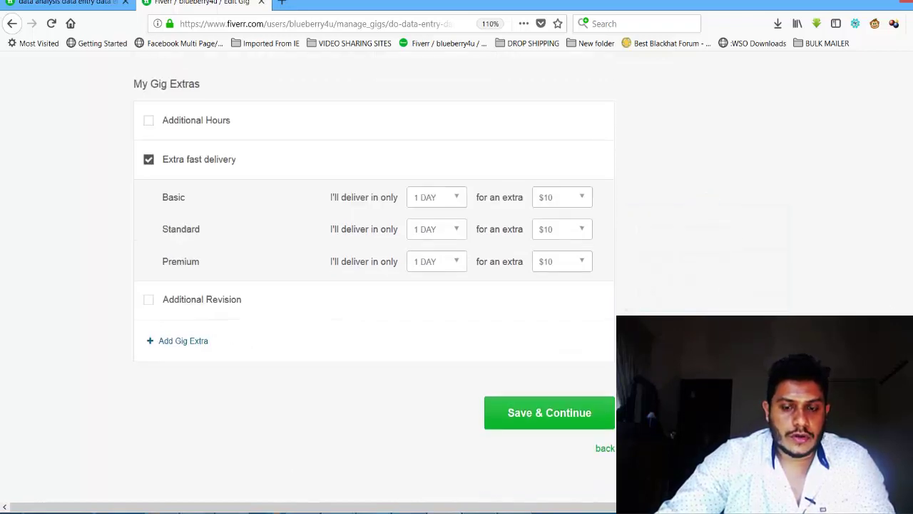
# Step: Enter 'Pl' in the Premium name and save pricing to reach Description & FAQ
pyautogui.click(556, 419)
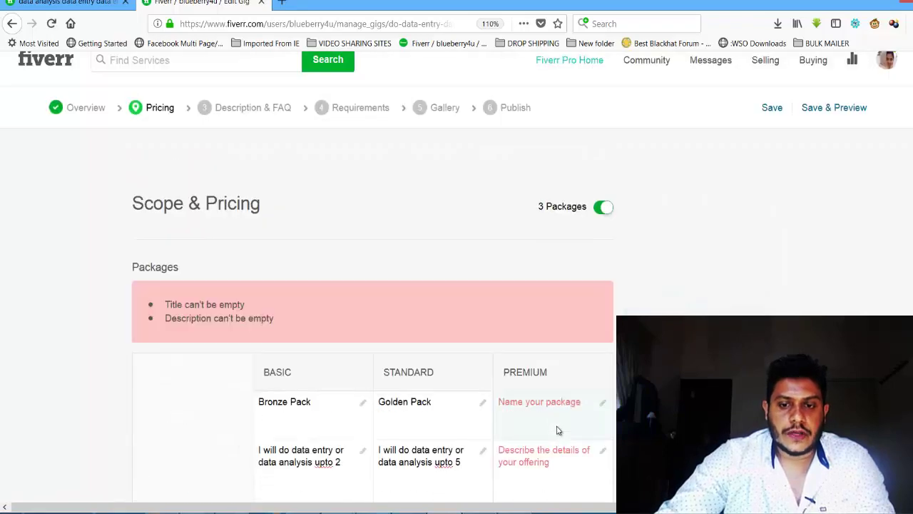
pyautogui.click(536, 414)
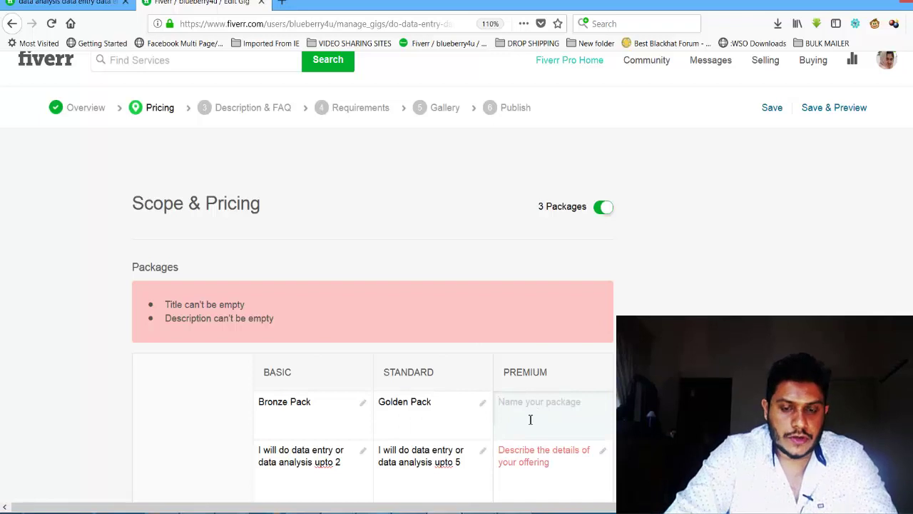
pyautogui.write('Pl')
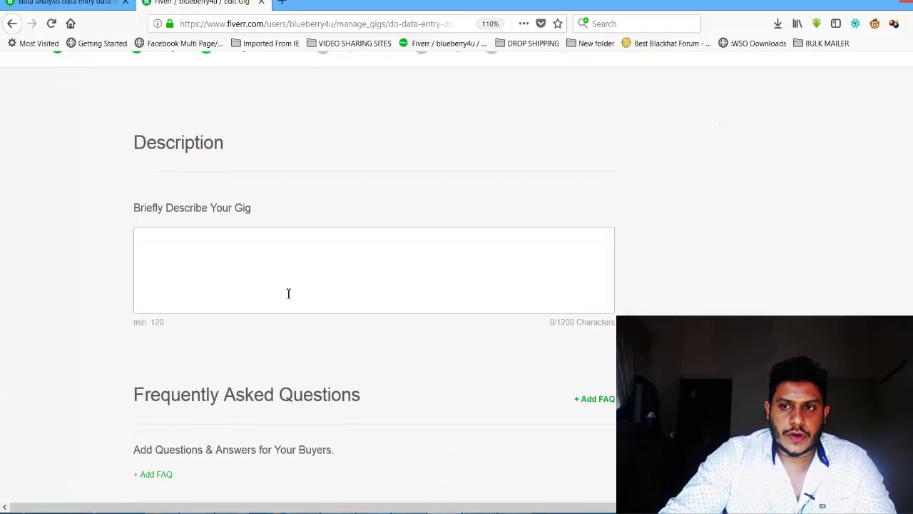
pyautogui.click(289, 281)
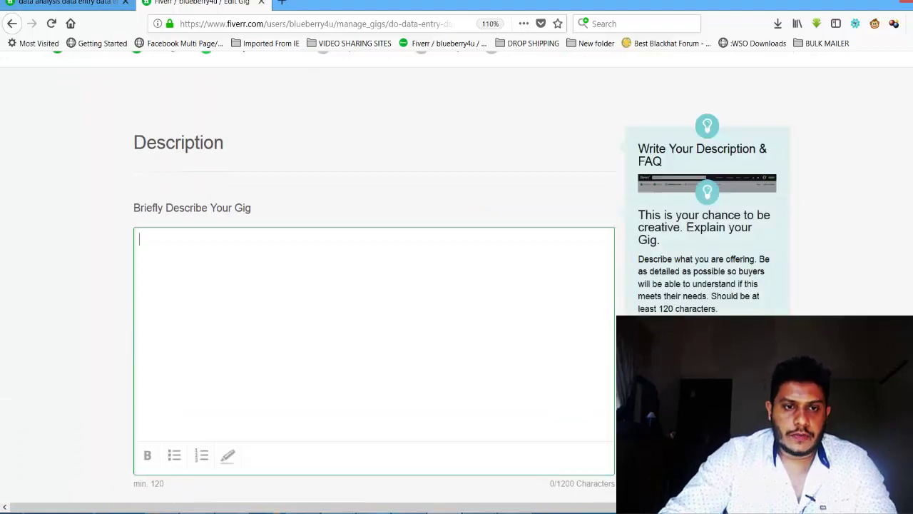
# Step: Paste the reference gig's 780-character services description into the gig description and save it
pyautogui.click(33, 2)
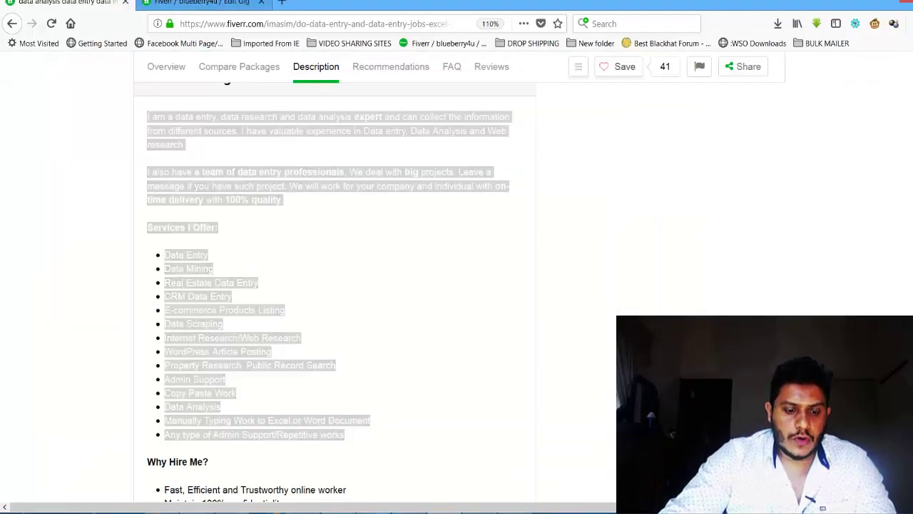
pyautogui.click(202, 2)
pyautogui.click(344, 295)
pyautogui.hotkey('ctrl', 'v')
pyautogui.moveTo(607, 357); pyautogui.dragTo(601, 297)
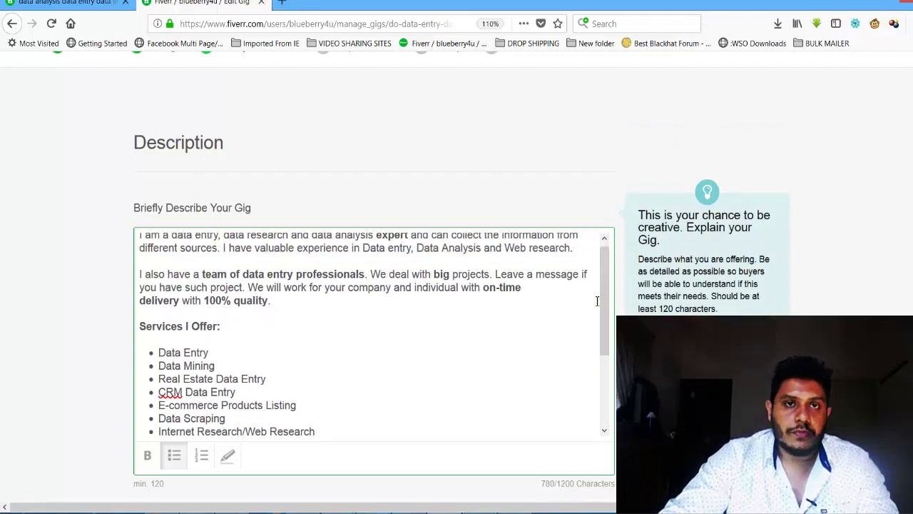
pyautogui.scroll(-3, 699, 357)
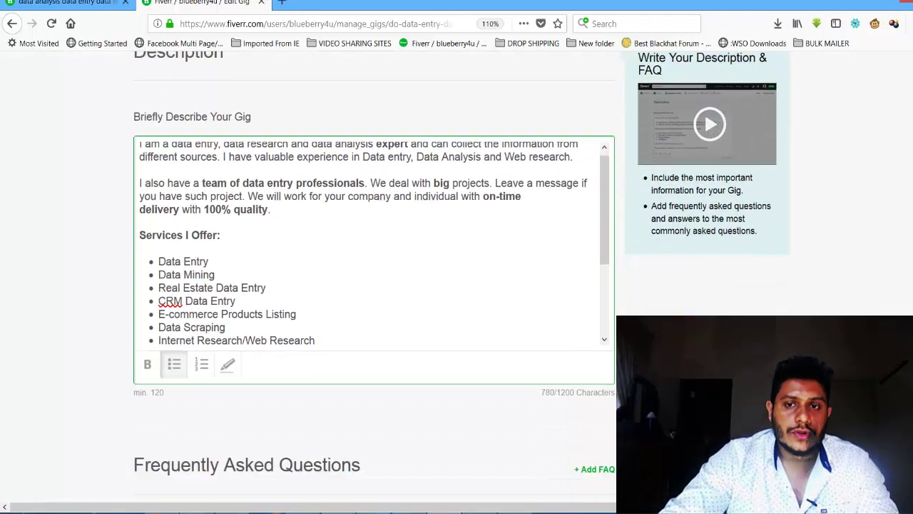
pyautogui.scroll(-5, 906, 289)
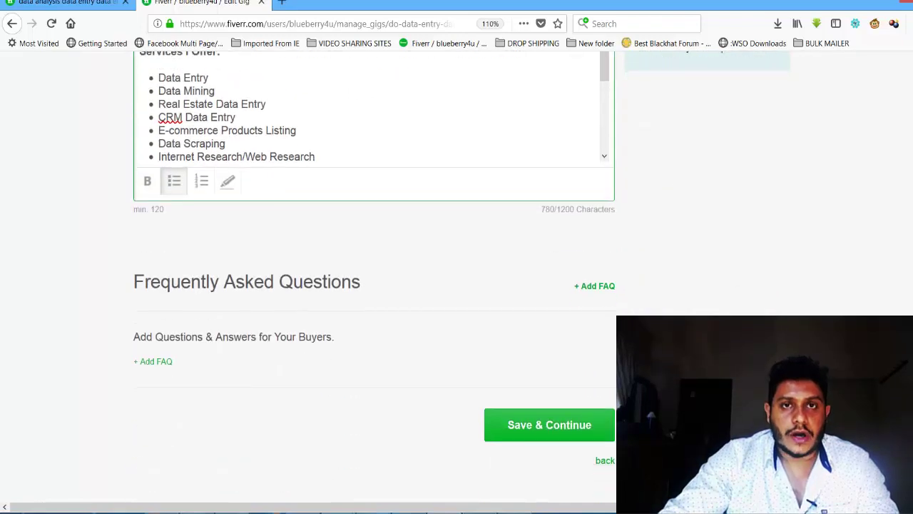
pyautogui.click(546, 426)
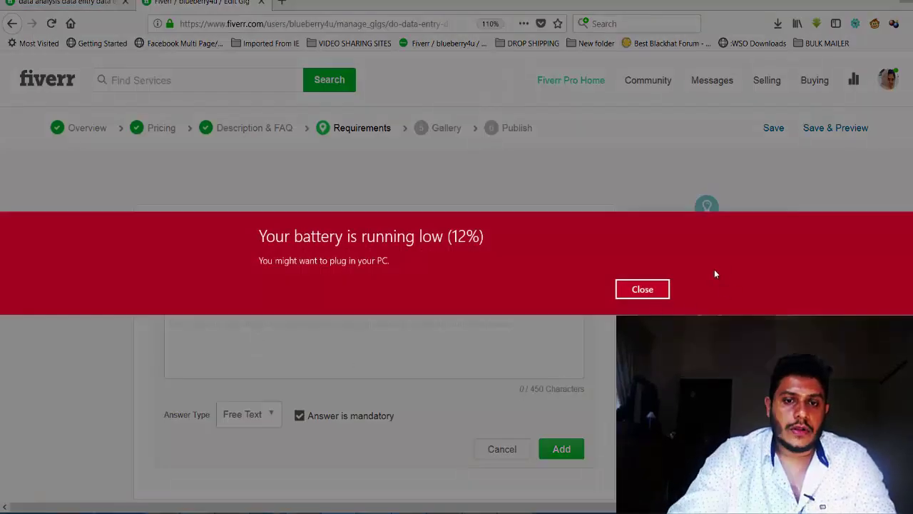
# Step: Add Requirement #1 'I need to details in excel or word format' and save
pyautogui.click(642, 288)
pyautogui.write('I need')
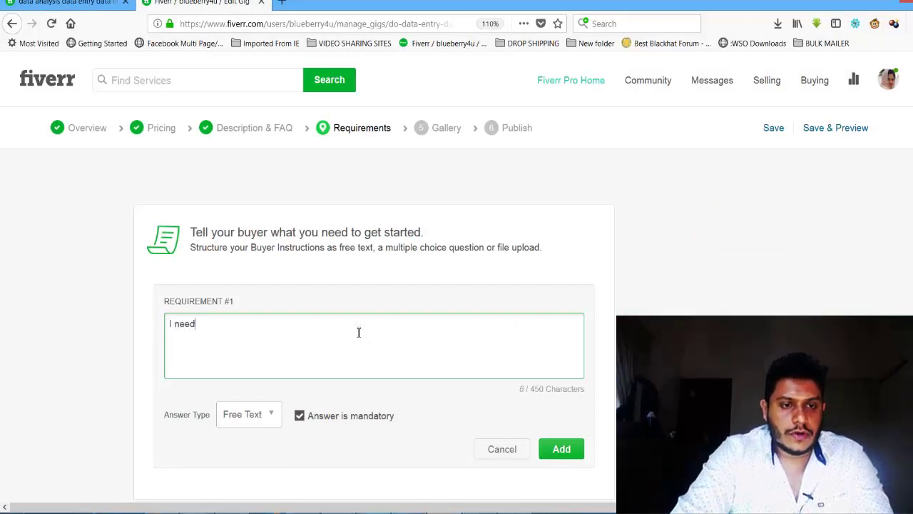
pyautogui.write(' to deta')
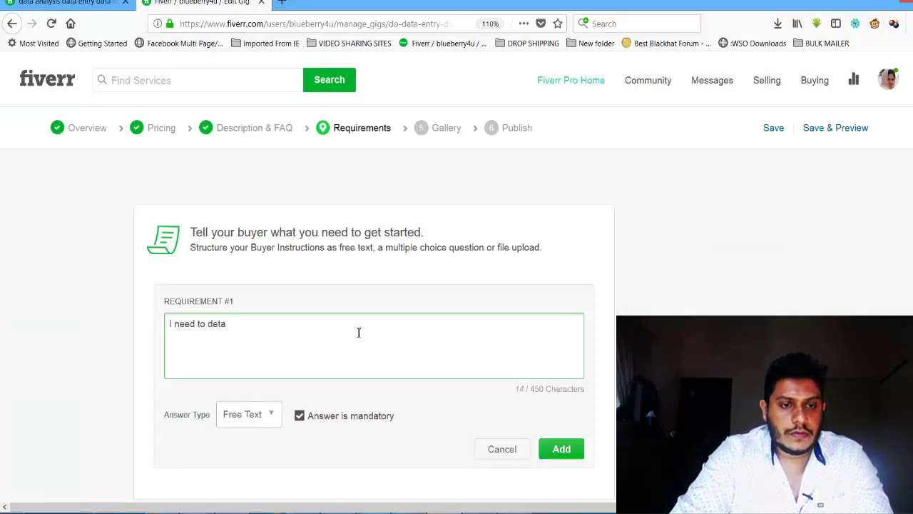
pyautogui.write('ils in excel or word format...')
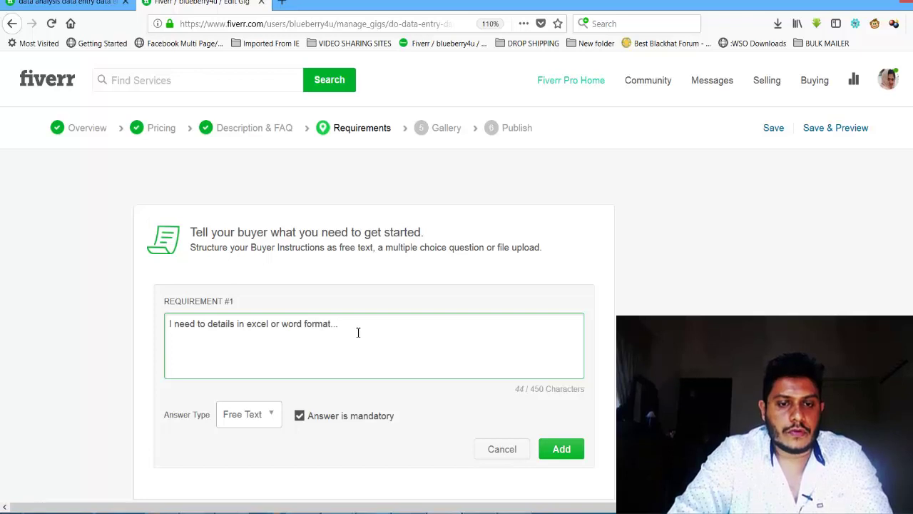
pyautogui.click(571, 446)
pyautogui.click(555, 430)
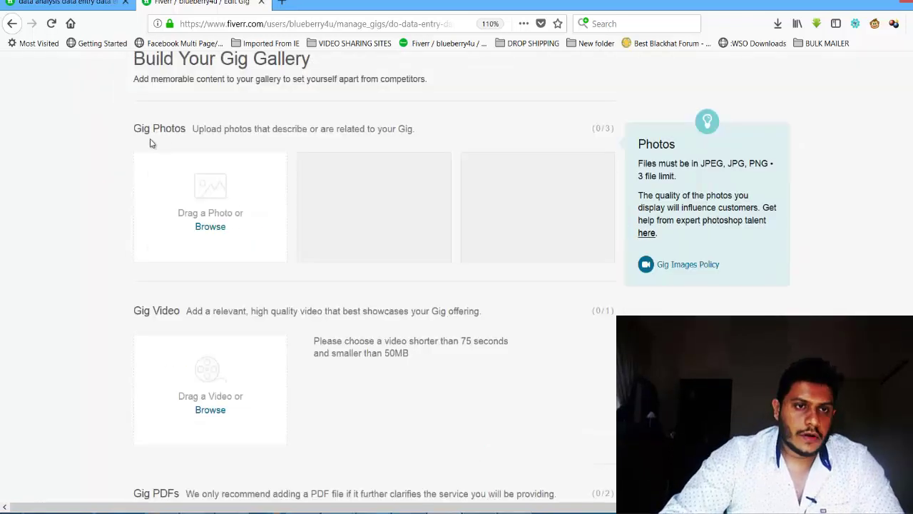
pyautogui.hotkey('ctrl', 'shift', 'Tab')
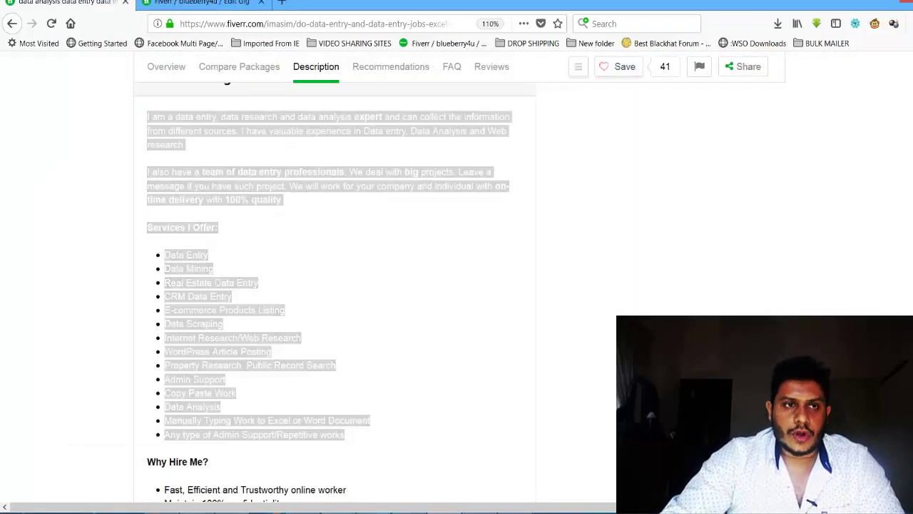
pyautogui.click(166, 66)
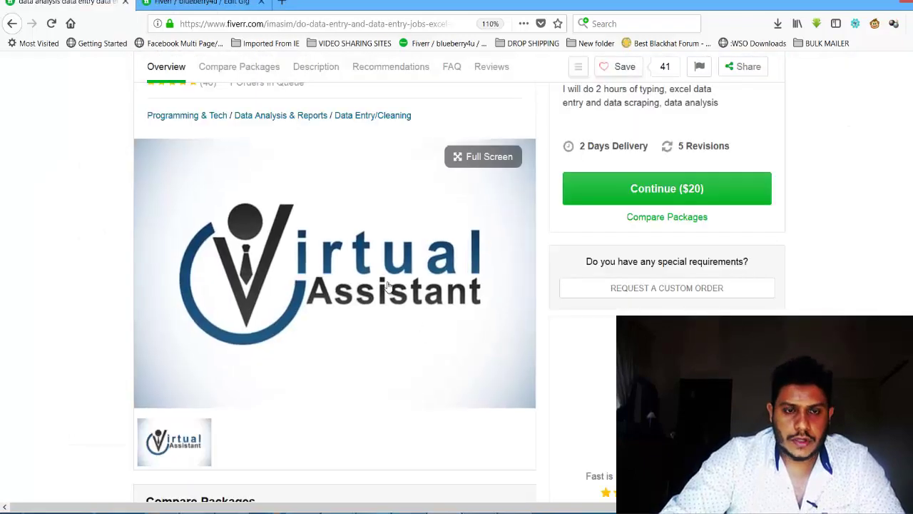
pyautogui.click(198, 3)
pyautogui.click(30, 2)
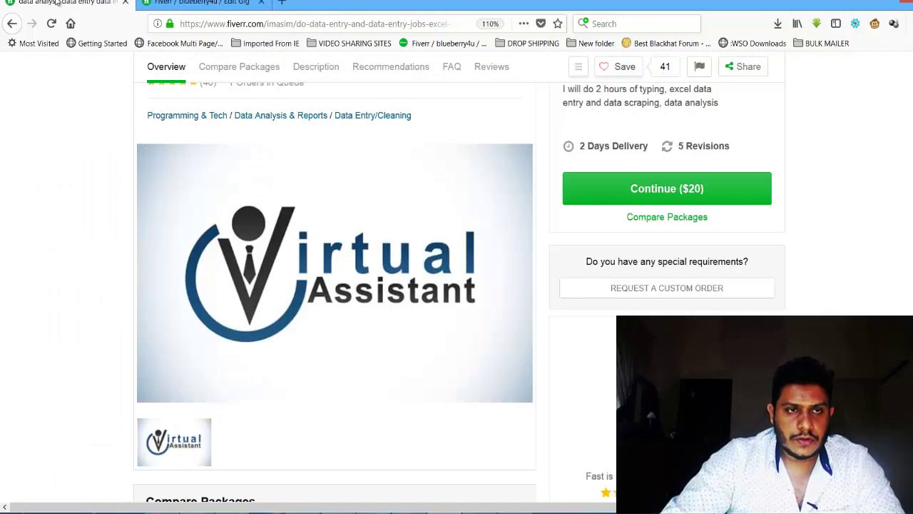
pyautogui.click(180, 4)
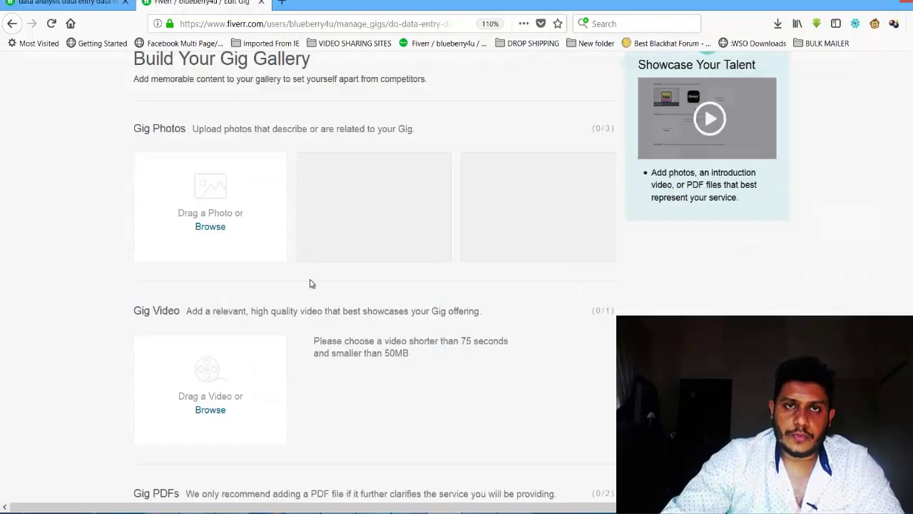
pyautogui.click(216, 229)
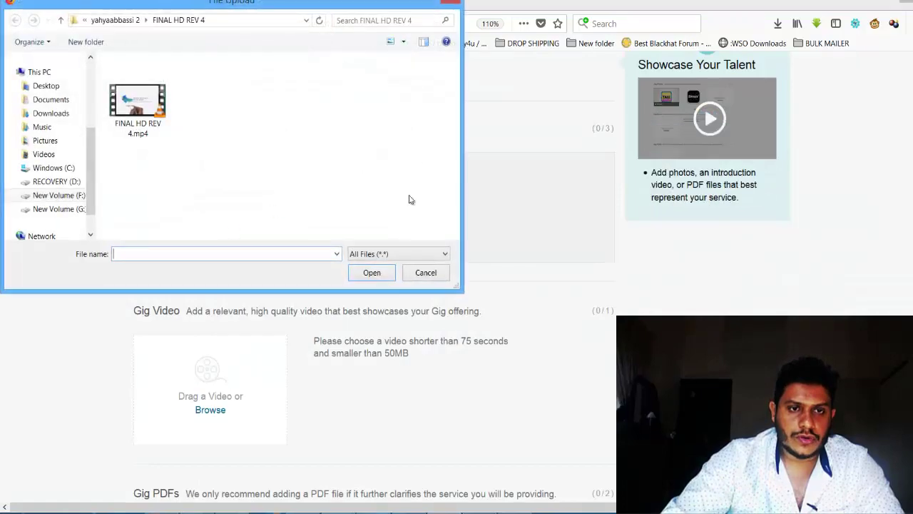
pyautogui.click(424, 271)
pyautogui.scroll(-3, 235, 199)
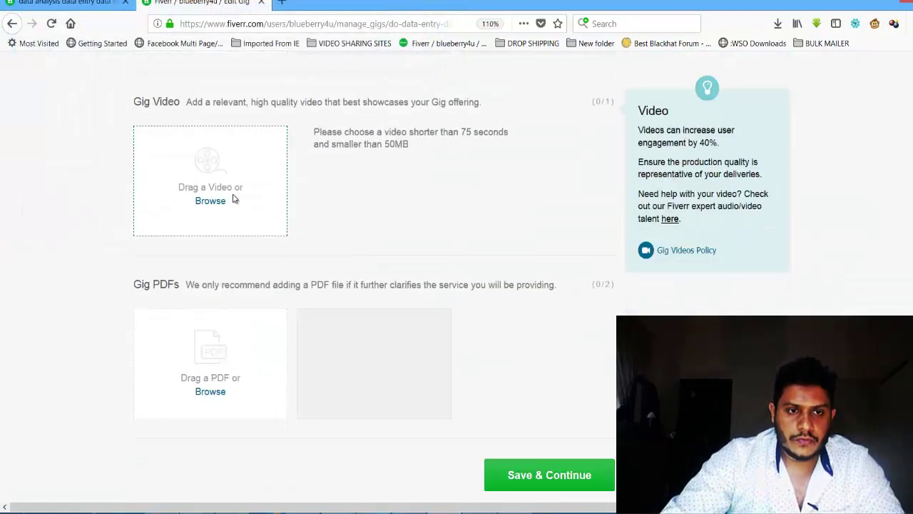